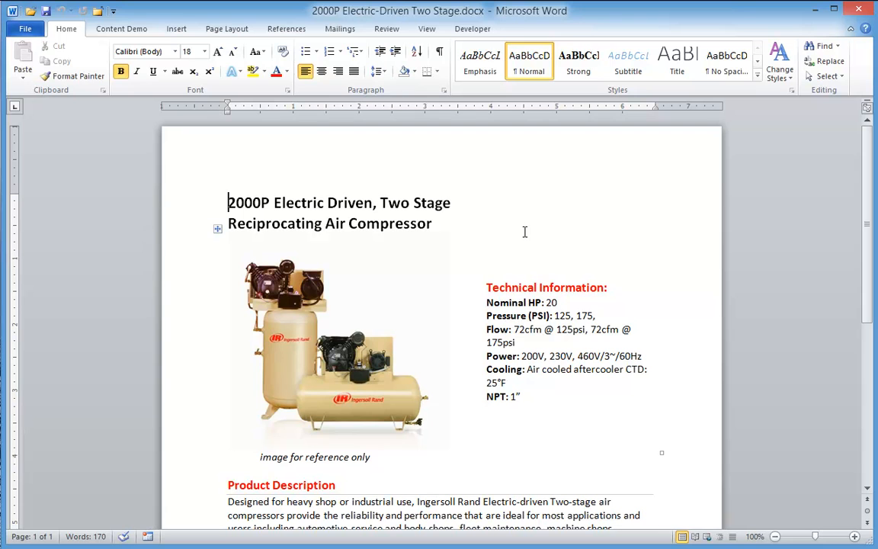
Start a new Proposal Demo quote document from the Add Product Quote Shell
{"action": "left_click", "coordinate": [122, 29]}
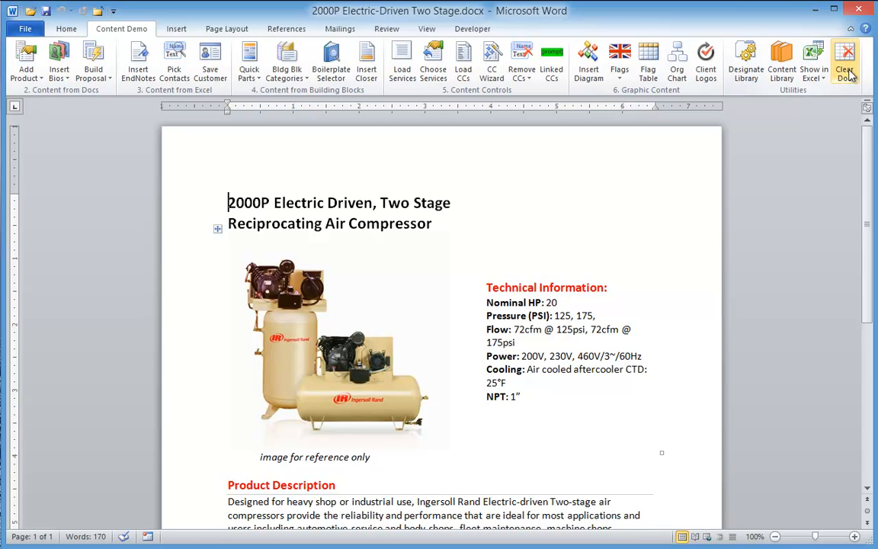
{"action": "left_click", "coordinate": [24, 71]}
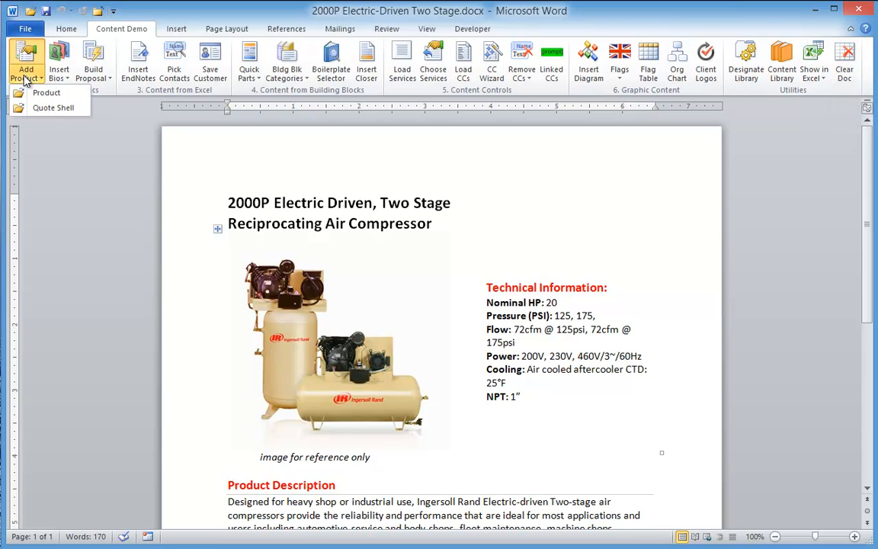
{"action": "left_click", "coordinate": [61, 111]}
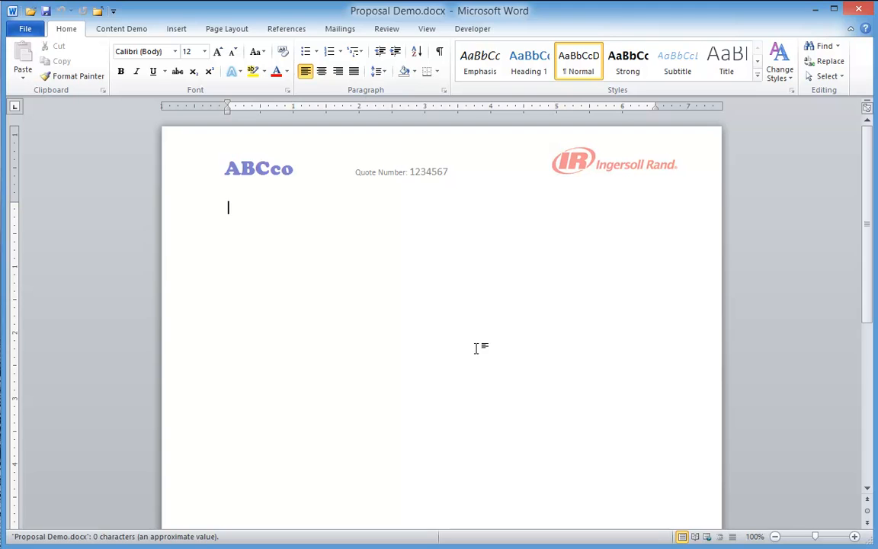
{"action": "left_click", "coordinate": [119, 31]}
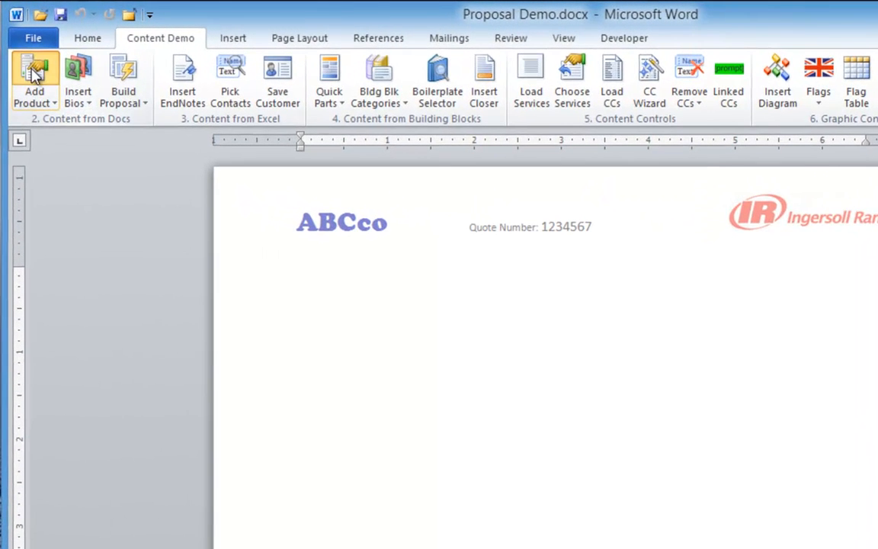
Insert the 2000P Electric-Driven Two Stage compressor from Ingersoll Rand > Reciprocating Compressors > 2000P20
{"action": "left_click", "coordinate": [34, 73]}
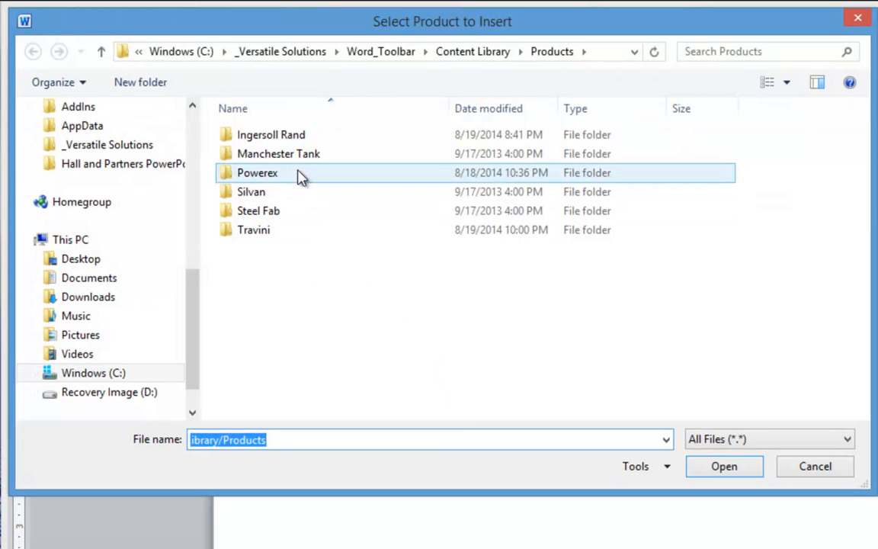
{"action": "double_click", "coordinate": [273, 141]}
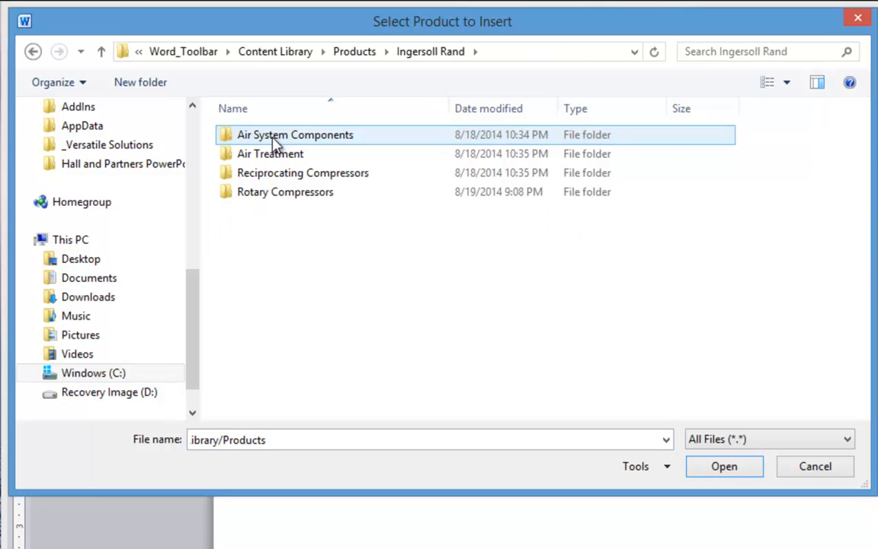
{"action": "left_click", "coordinate": [283, 177]}
{"action": "double_click", "coordinate": [283, 177]}
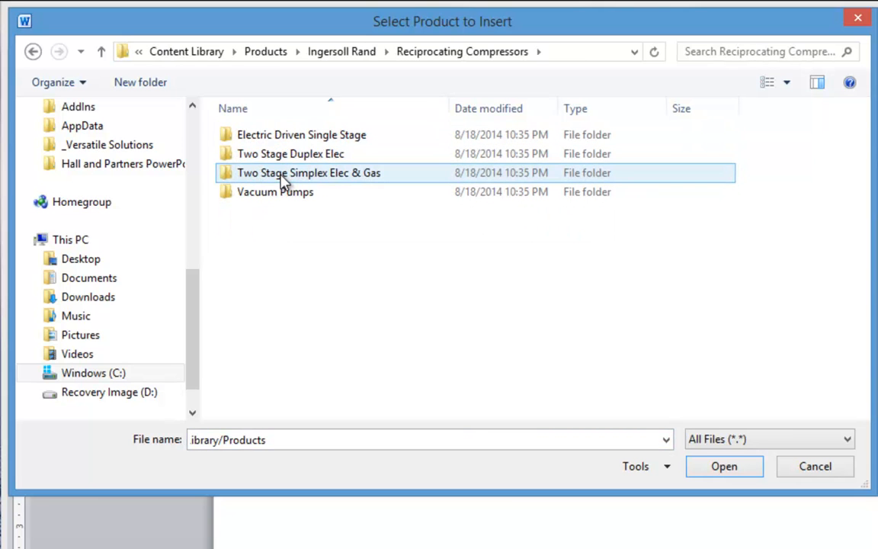
{"action": "double_click", "coordinate": [284, 179]}
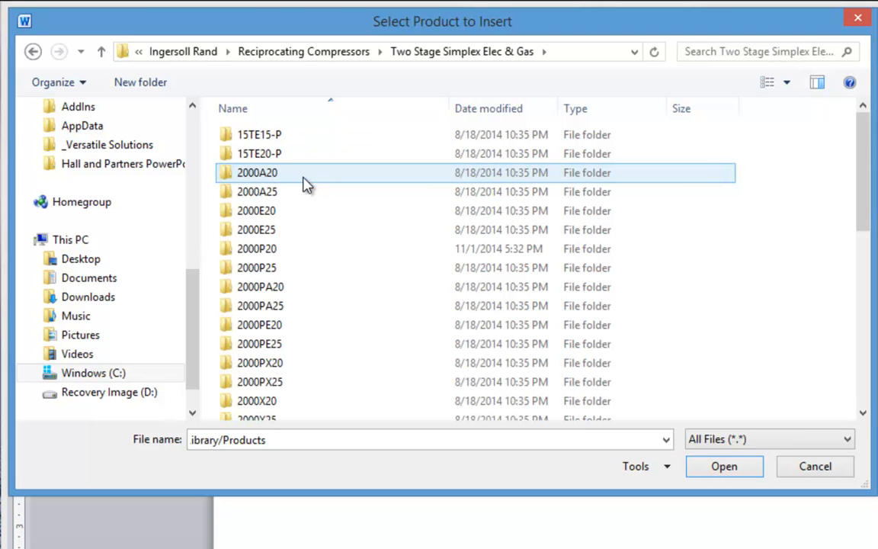
{"action": "double_click", "coordinate": [268, 248]}
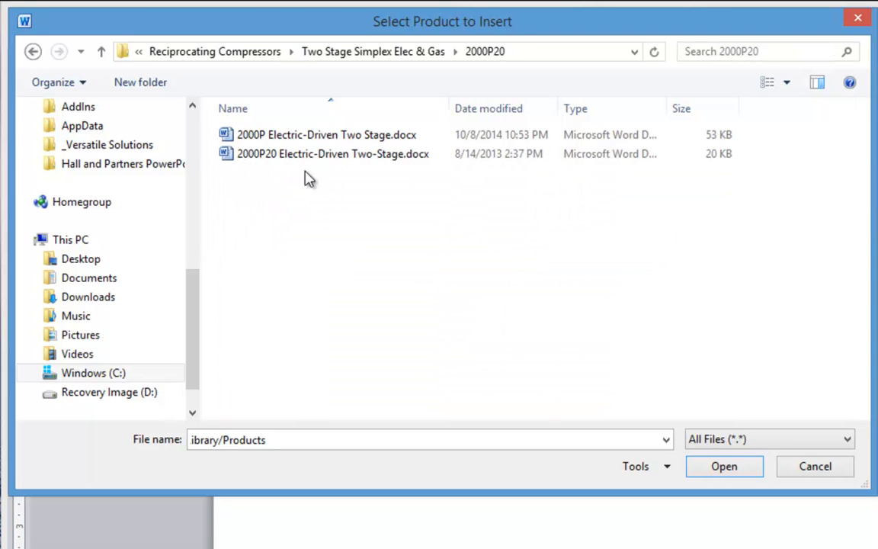
{"action": "left_click", "coordinate": [316, 136]}
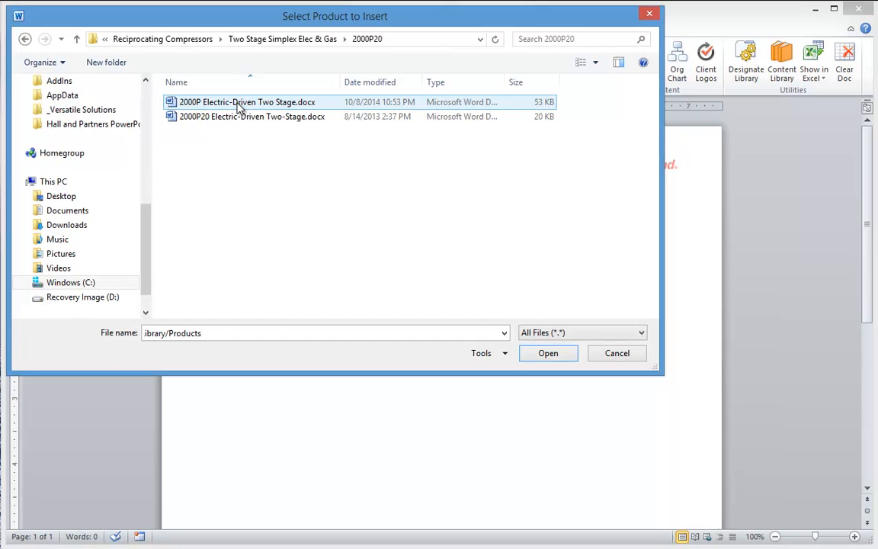
{"action": "double_click", "coordinate": [238, 107]}
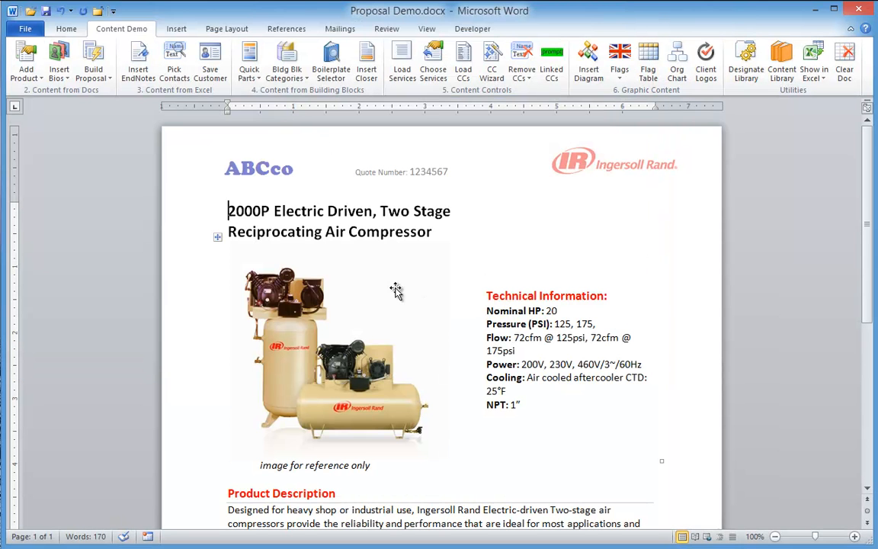
On a new page, insert R55i-175 from Ingersoll Rand > Rotary Compressors > Rotary Contact Cooled Medium
{"action": "scroll", "coordinate": [396, 294], "scroll_direction": "down", "scroll_amount": 6}
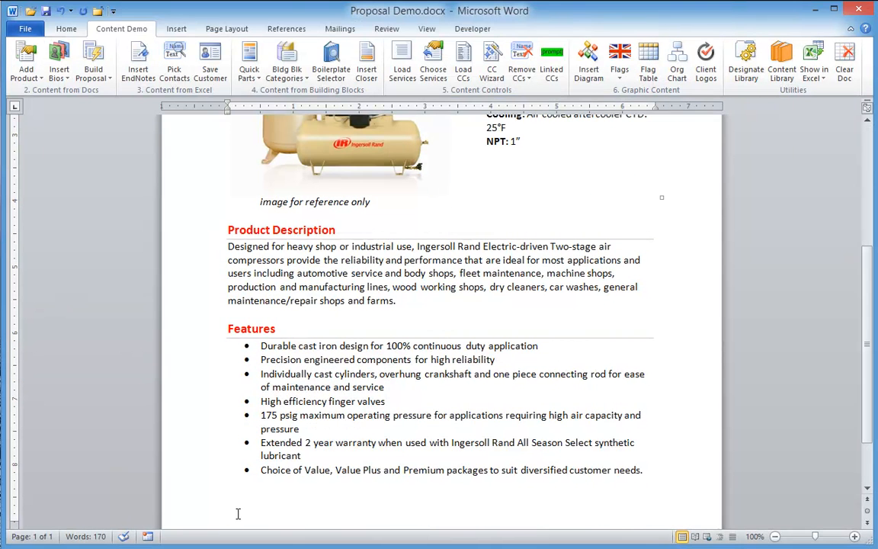
{"action": "key", "text": "ctrl+Return"}
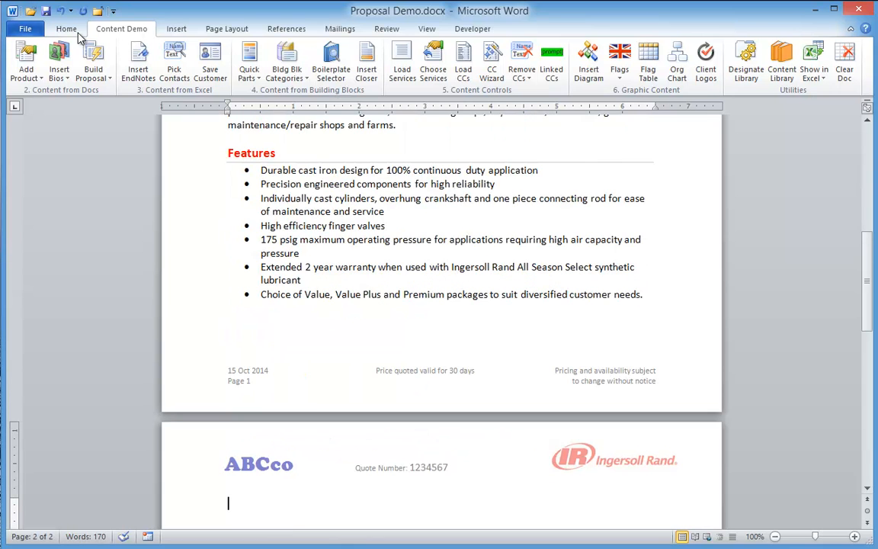
{"action": "left_click", "coordinate": [26, 54]}
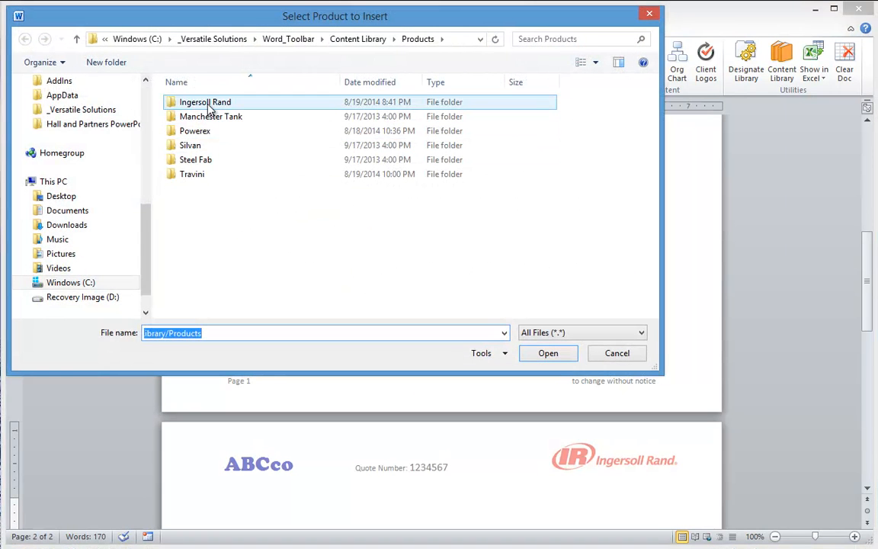
{"action": "double_click", "coordinate": [211, 107]}
{"action": "double_click", "coordinate": [232, 148]}
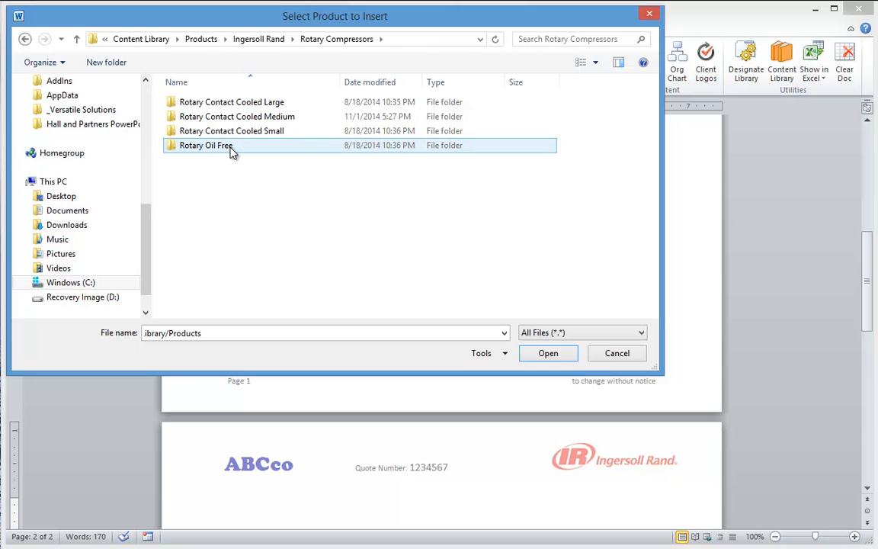
{"action": "double_click", "coordinate": [217, 118]}
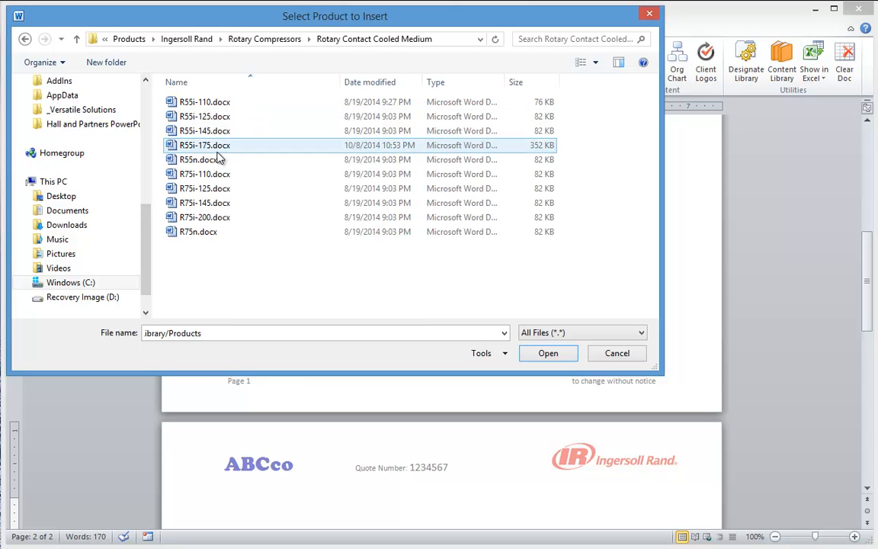
{"action": "double_click", "coordinate": [198, 145]}
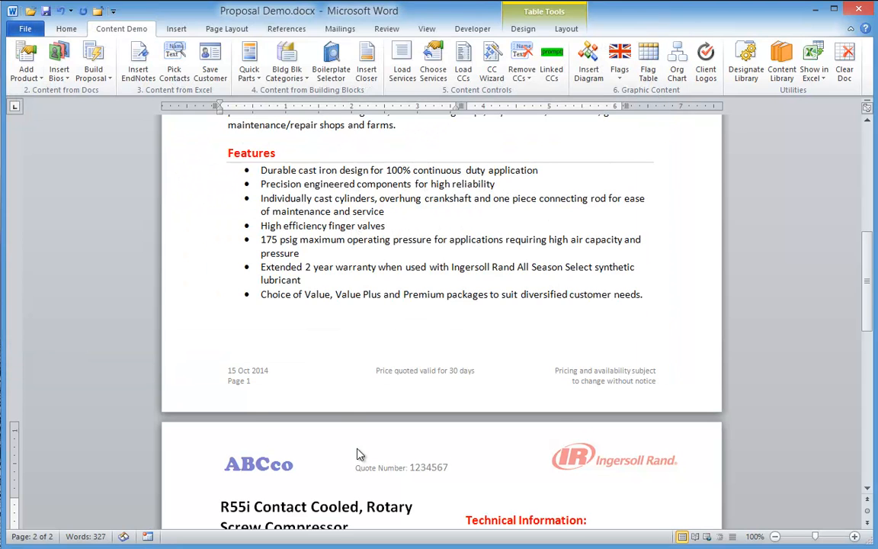
Add a page break below the R55i product table to start page 3
{"action": "scroll", "coordinate": [359, 454], "scroll_direction": "down", "scroll_amount": 15}
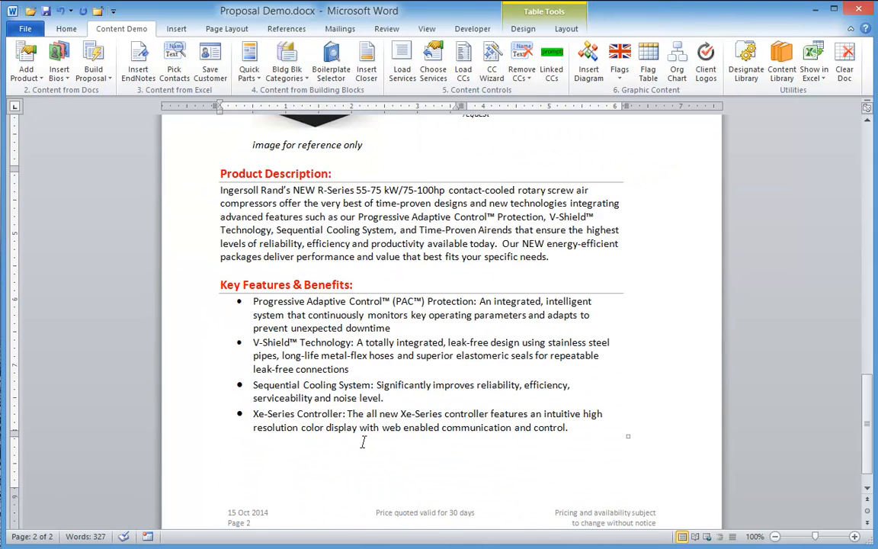
{"action": "left_click", "coordinate": [339, 454]}
{"action": "key", "text": "ctrl+Return"}
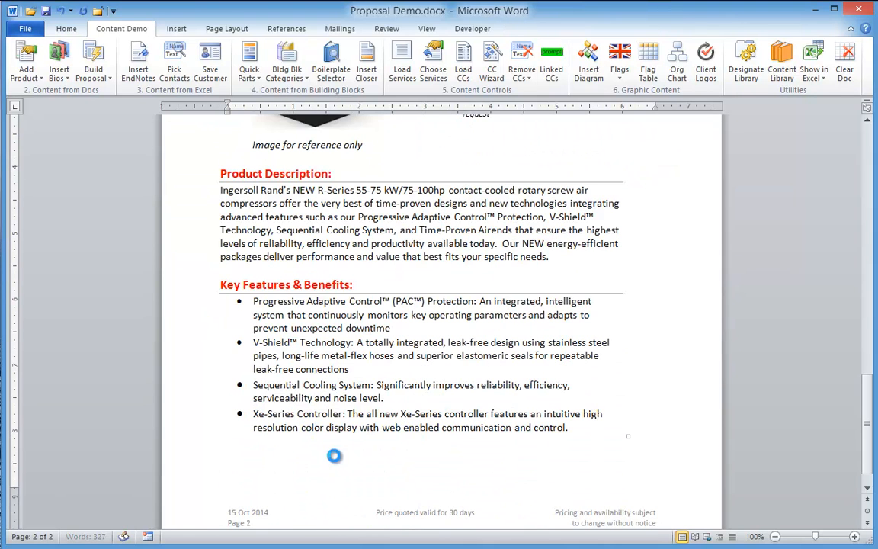
Insert Filter F108IH from Ingersoll Rand > Air Treatment > Filters > High Efficiency, then return to the top
{"action": "left_click", "coordinate": [26, 59]}
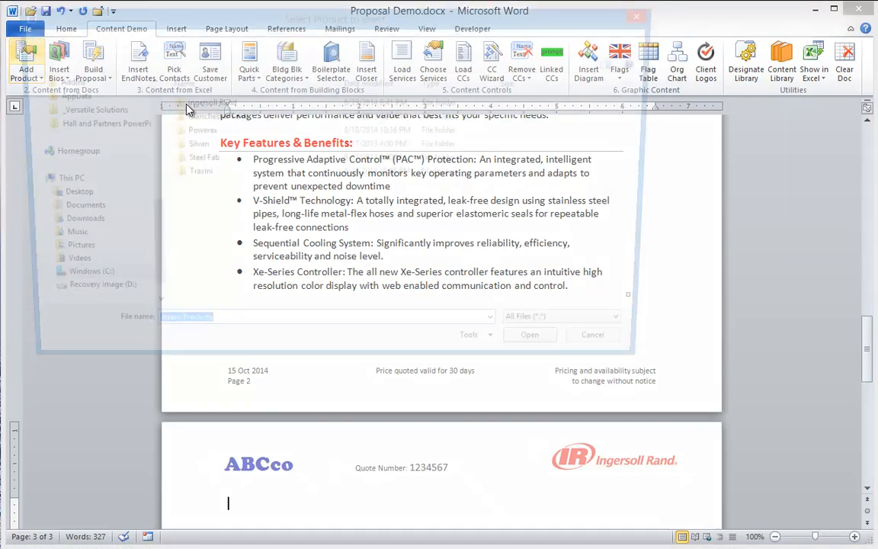
{"action": "double_click", "coordinate": [207, 100]}
{"action": "double_click", "coordinate": [200, 117]}
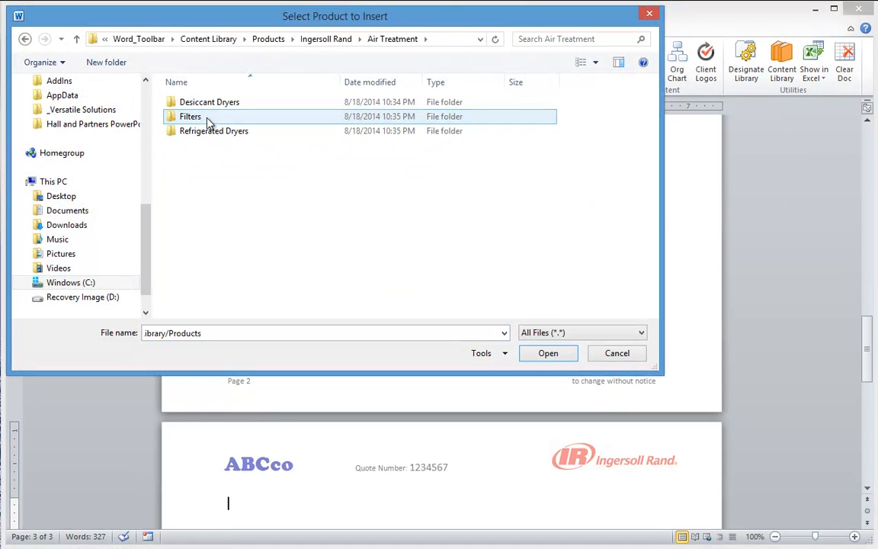
{"action": "left_click", "coordinate": [192, 120]}
{"action": "double_click", "coordinate": [193, 122]}
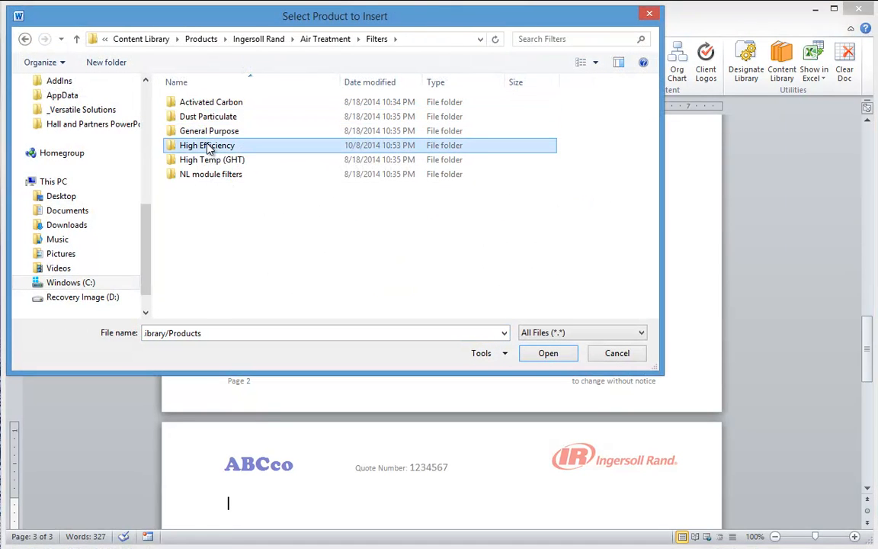
{"action": "double_click", "coordinate": [208, 144]}
{"action": "double_click", "coordinate": [208, 102]}
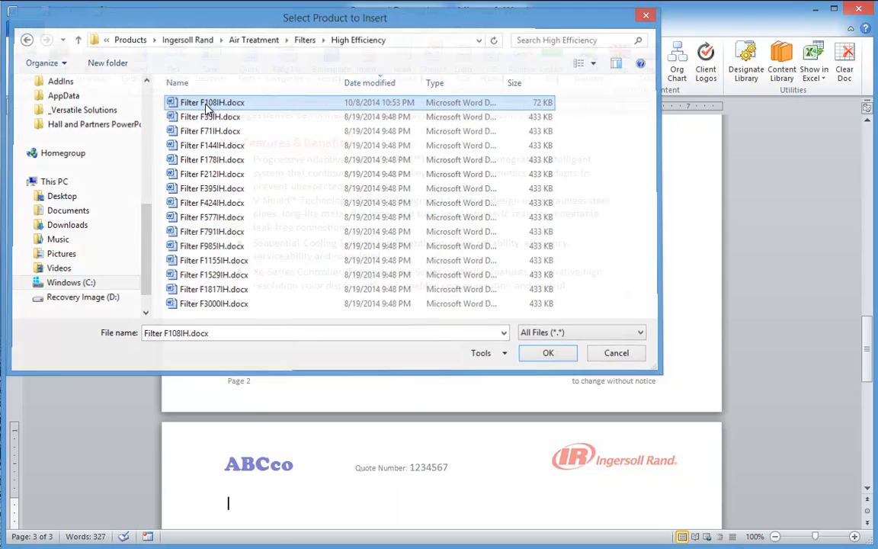
{"action": "scroll", "coordinate": [410, 449], "scroll_direction": "down", "scroll_amount": 5}
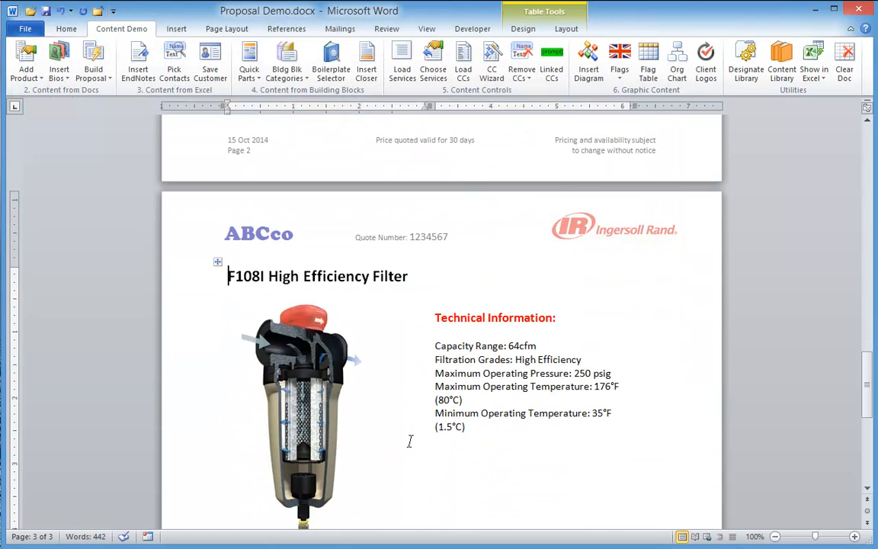
{"action": "scroll", "coordinate": [410, 443], "scroll_direction": "down", "scroll_amount": 6}
{"action": "scroll", "coordinate": [412, 422], "scroll_direction": "up", "scroll_amount": 1}
{"action": "scroll", "coordinate": [412, 422], "scroll_direction": "up", "scroll_amount": 20}
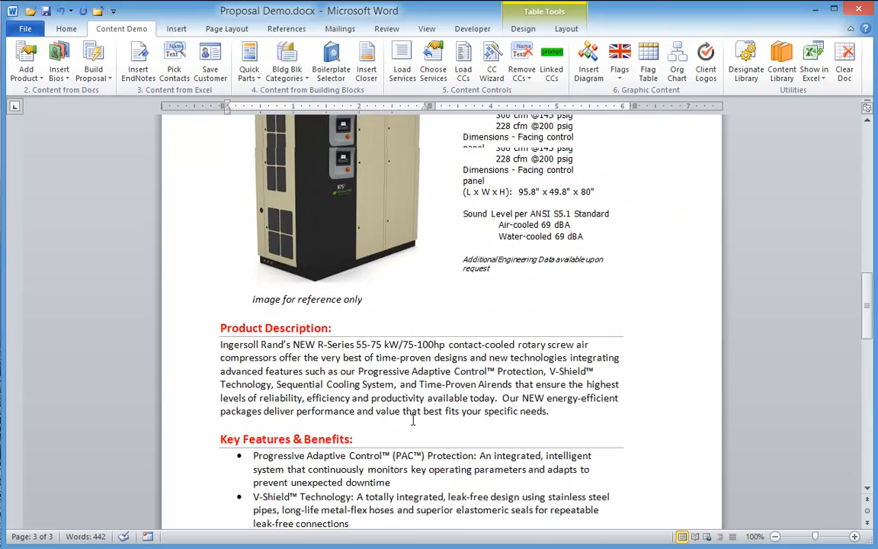
{"action": "scroll", "coordinate": [412, 423], "scroll_direction": "up", "scroll_amount": 12}
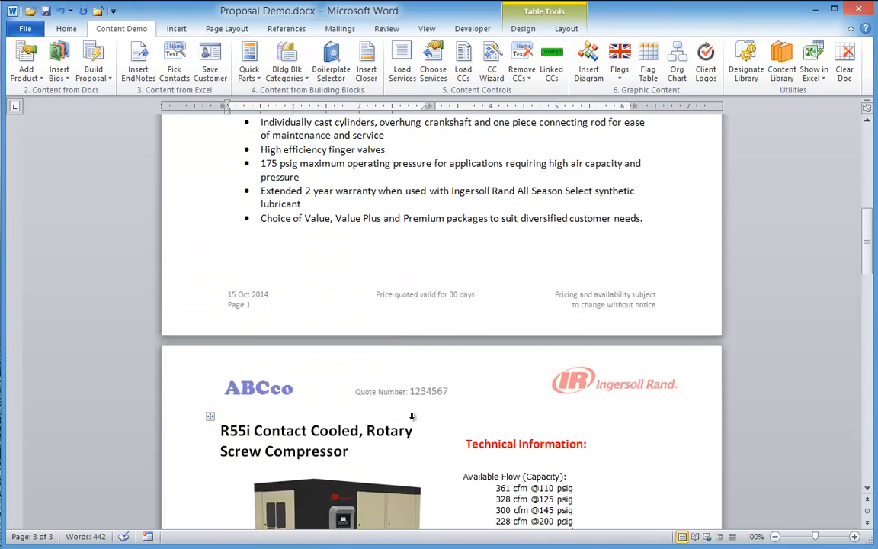
{"action": "scroll", "coordinate": [413, 422], "scroll_direction": "up", "scroll_amount": 6}
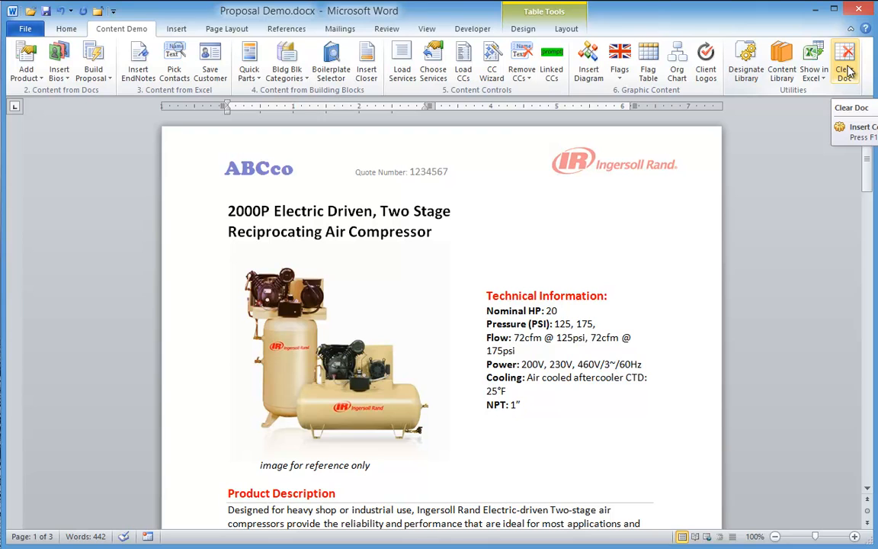
Clear the proposal with Clear Doc, leaving a blank Document18
{"action": "left_click", "coordinate": [846, 70]}
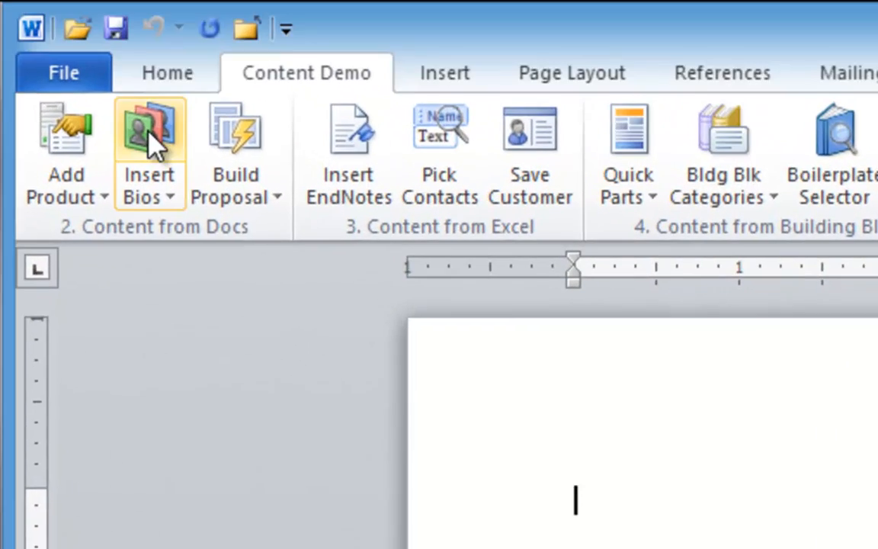
In Insert BIOS, select four staff bios and move them into the chosen list
{"action": "left_click", "coordinate": [152, 141]}
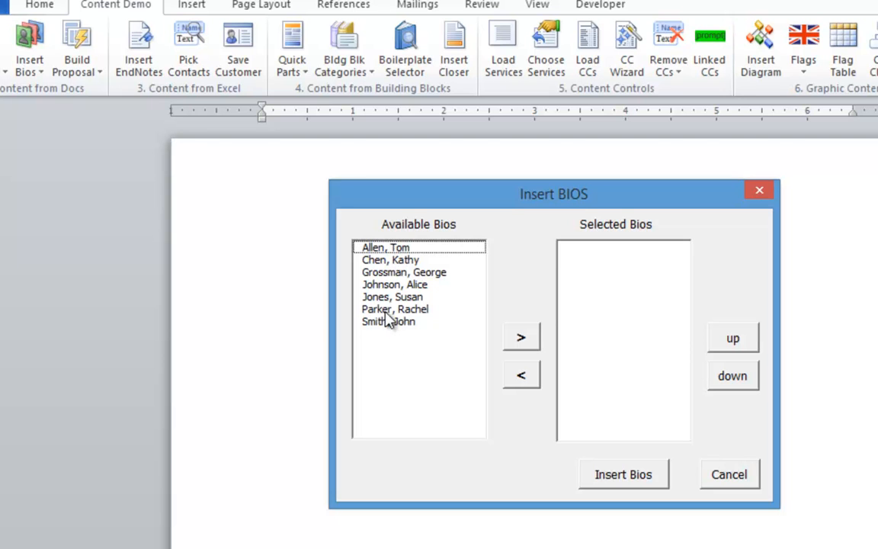
{"action": "left_click", "coordinate": [389, 323]}
{"action": "left_click", "coordinate": [391, 272]}
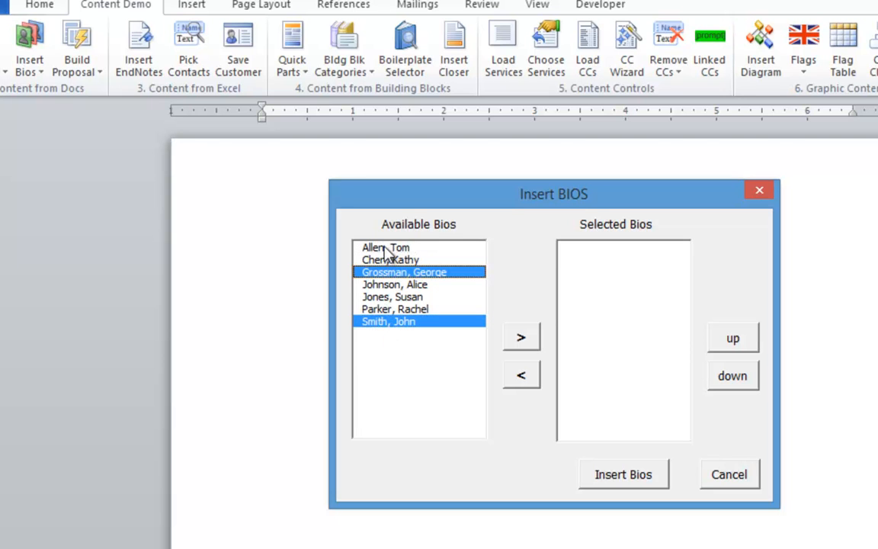
{"action": "left_click", "coordinate": [387, 248]}
{"action": "left_click", "coordinate": [391, 296]}
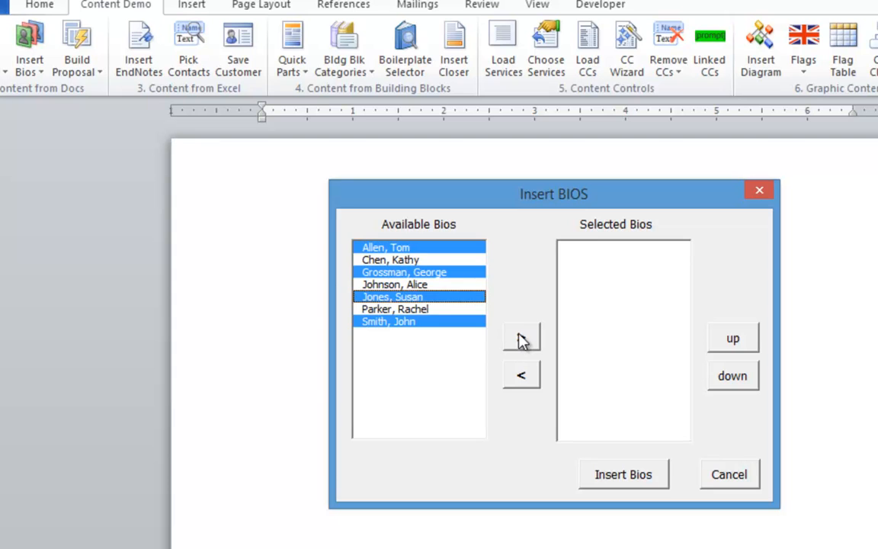
{"action": "left_click", "coordinate": [522, 337]}
Move the last bio to the top and the second down one place, then insert the bios
{"action": "left_click", "coordinate": [600, 285]}
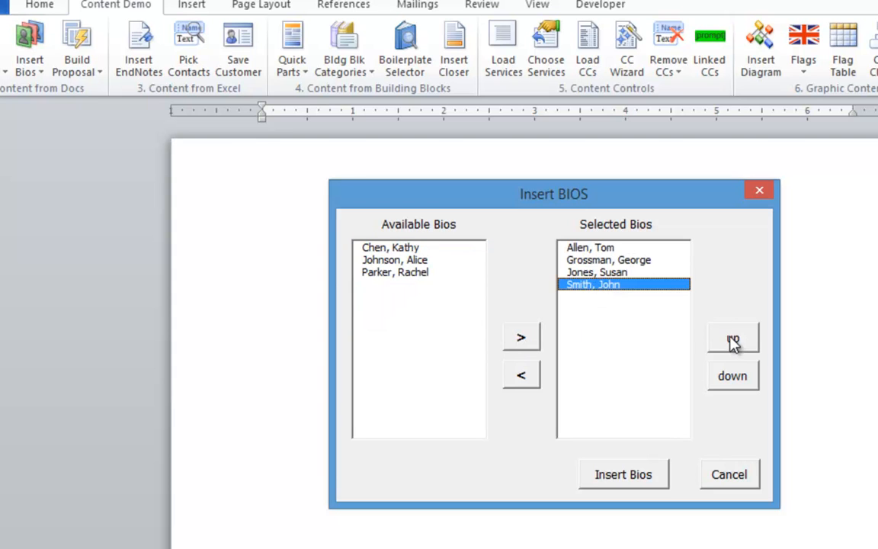
{"action": "left_click", "coordinate": [732, 341]}
{"action": "left_click", "coordinate": [732, 340]}
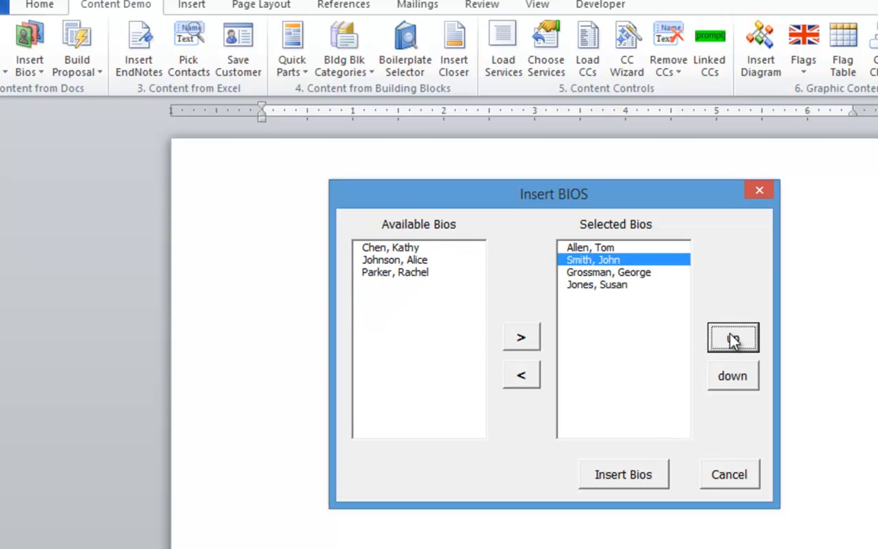
{"action": "left_click", "coordinate": [732, 340]}
{"action": "left_click", "coordinate": [616, 261]}
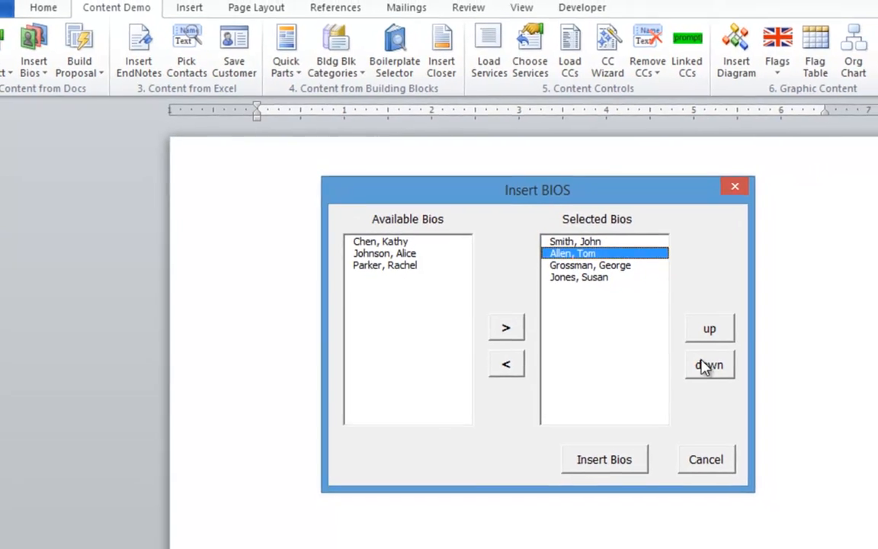
{"action": "left_click", "coordinate": [732, 375]}
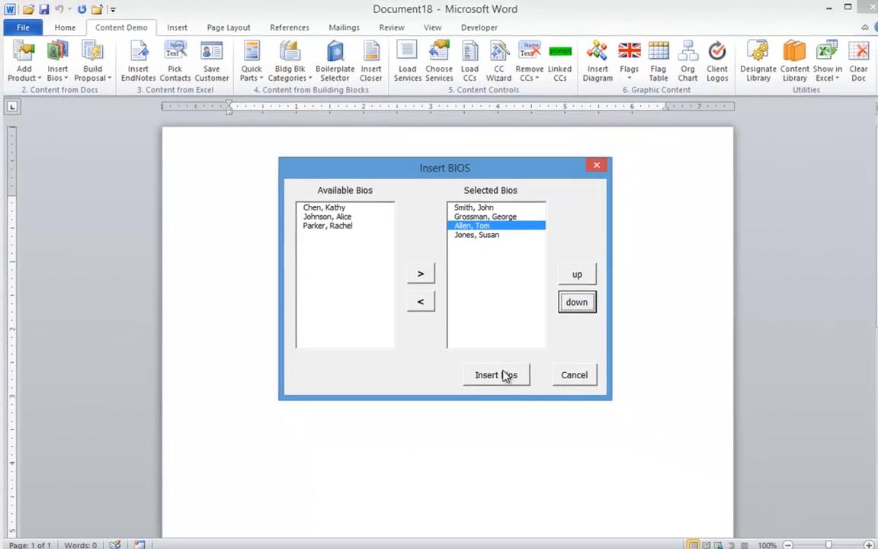
{"action": "left_click", "coordinate": [547, 412]}
{"action": "scroll", "coordinate": [431, 352], "scroll_direction": "up", "scroll_amount": 5}
{"action": "scroll", "coordinate": [432, 352], "scroll_direction": "up", "scroll_amount": 10}
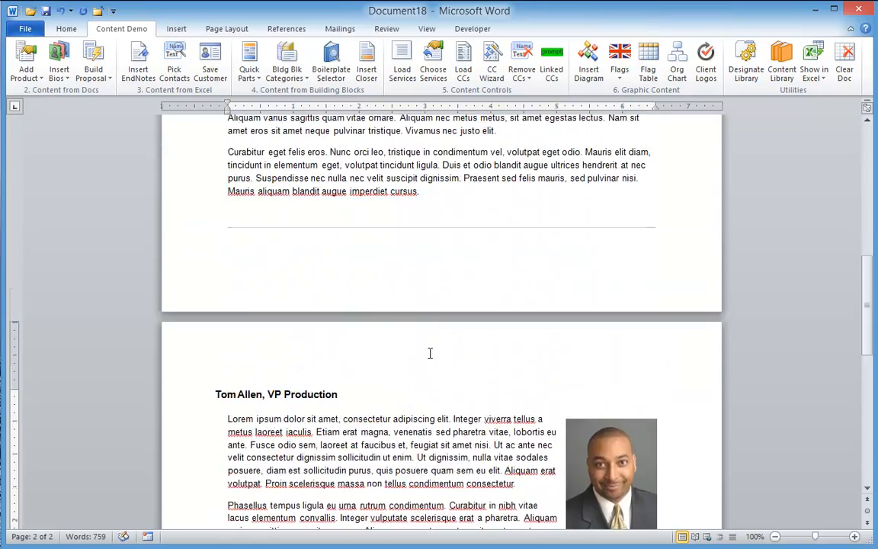
{"action": "scroll", "coordinate": [432, 352], "scroll_direction": "up", "scroll_amount": 6}
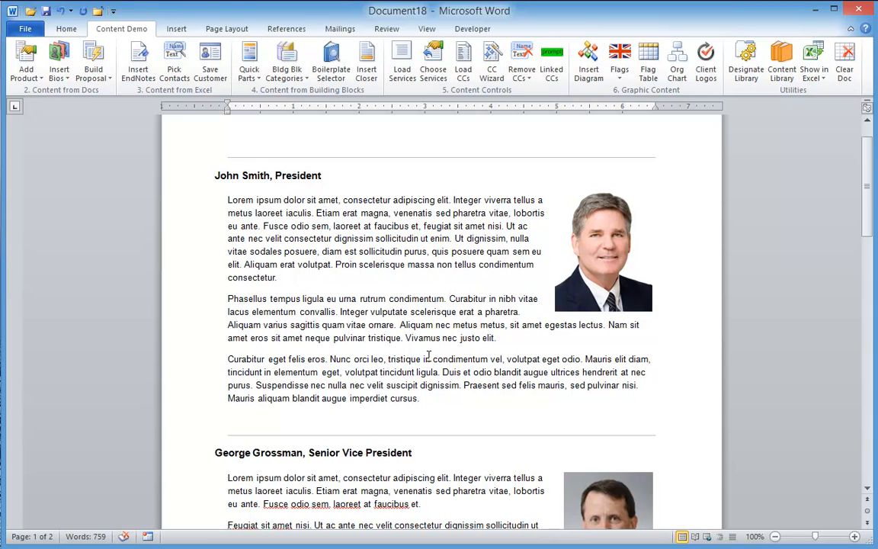
Clear the document and add IT Security Services with Mobile Security and Secure Virtualization Enhancements
{"action": "left_click", "coordinate": [846, 64]}
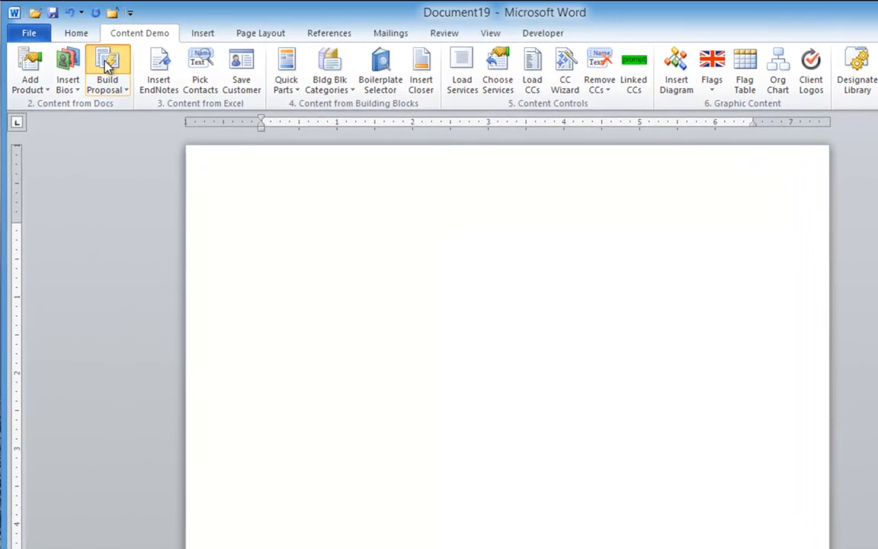
{"action": "left_click", "coordinate": [108, 67]}
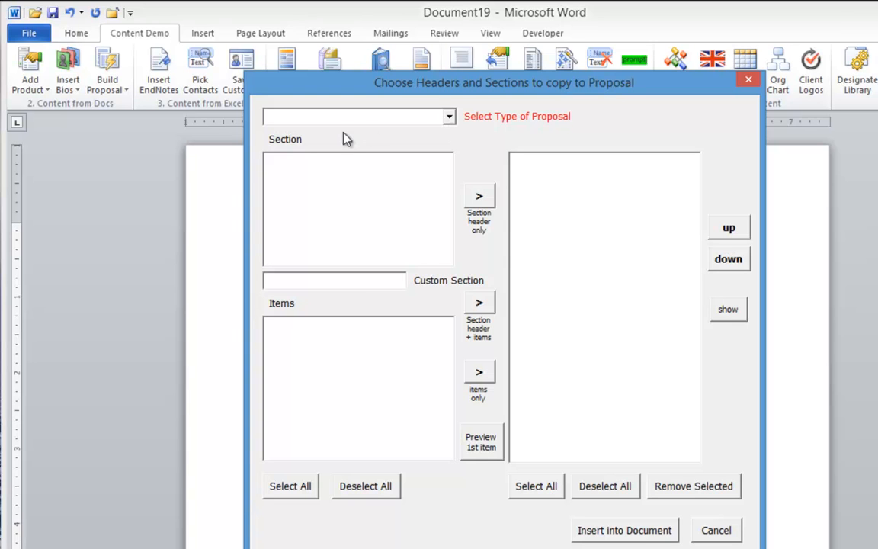
{"action": "left_click", "coordinate": [449, 117]}
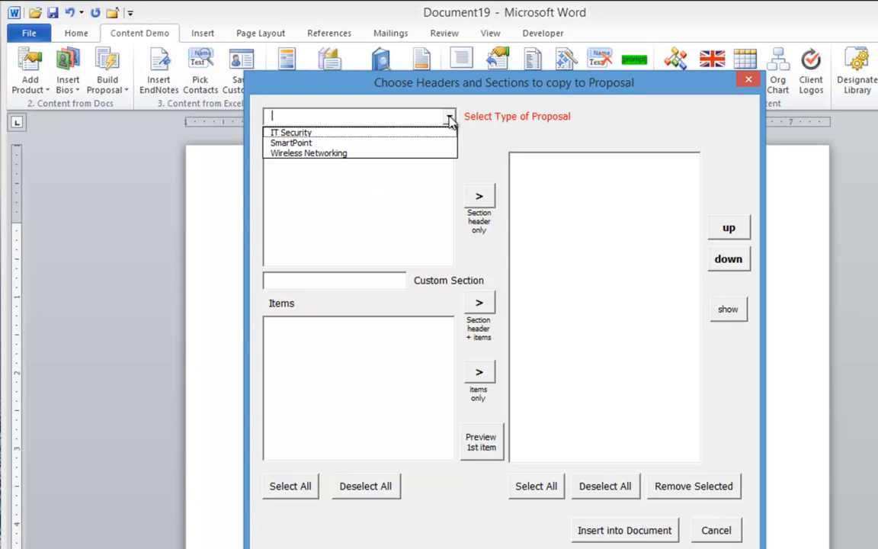
{"action": "left_click", "coordinate": [305, 136]}
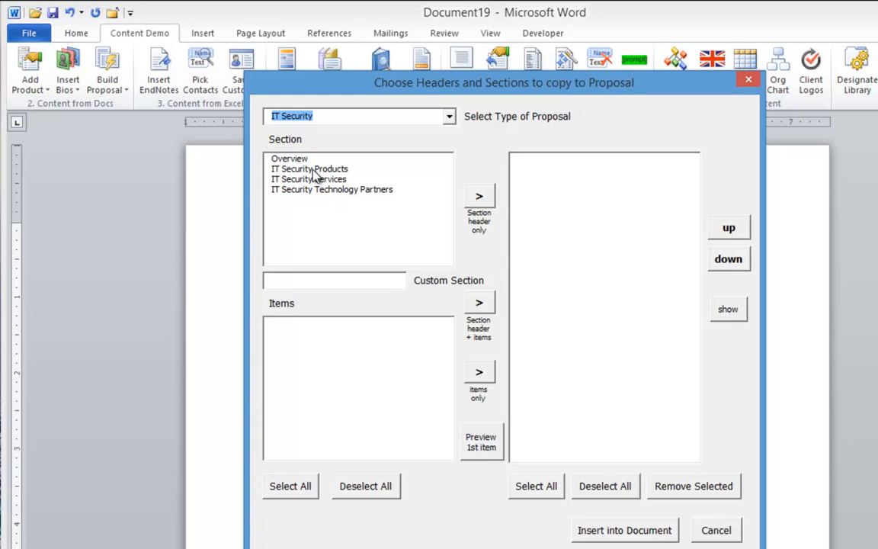
{"action": "left_click", "coordinate": [315, 170]}
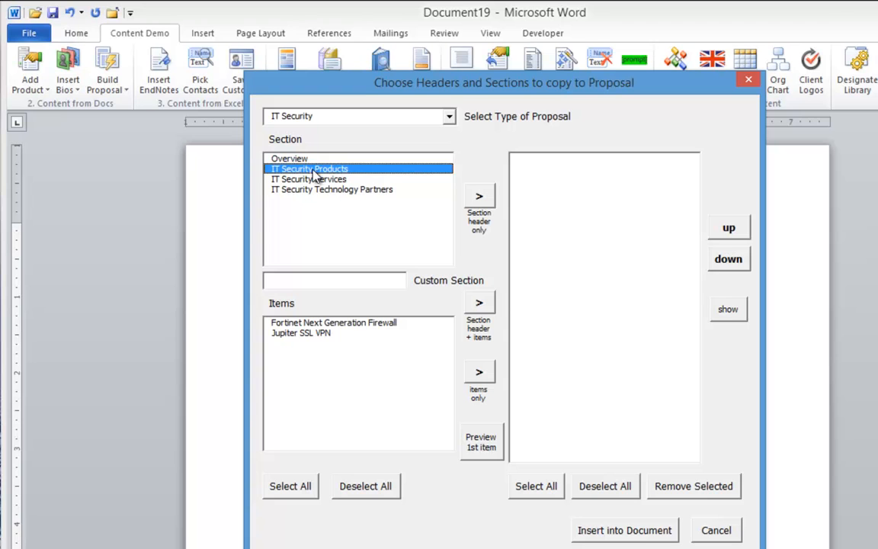
{"action": "left_click", "coordinate": [317, 180]}
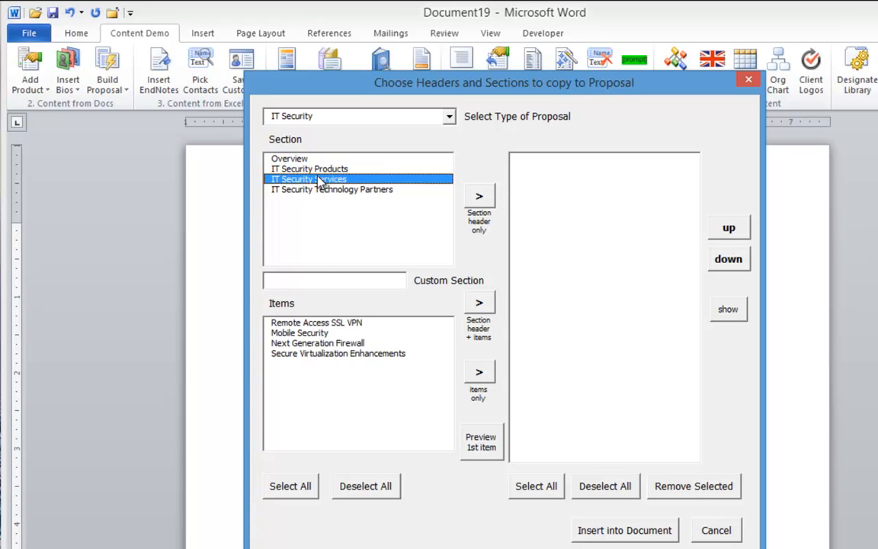
{"action": "left_click", "coordinate": [319, 189]}
{"action": "left_click", "coordinate": [316, 181]}
{"action": "left_click", "coordinate": [305, 333]}
{"action": "left_click", "coordinate": [312, 353]}
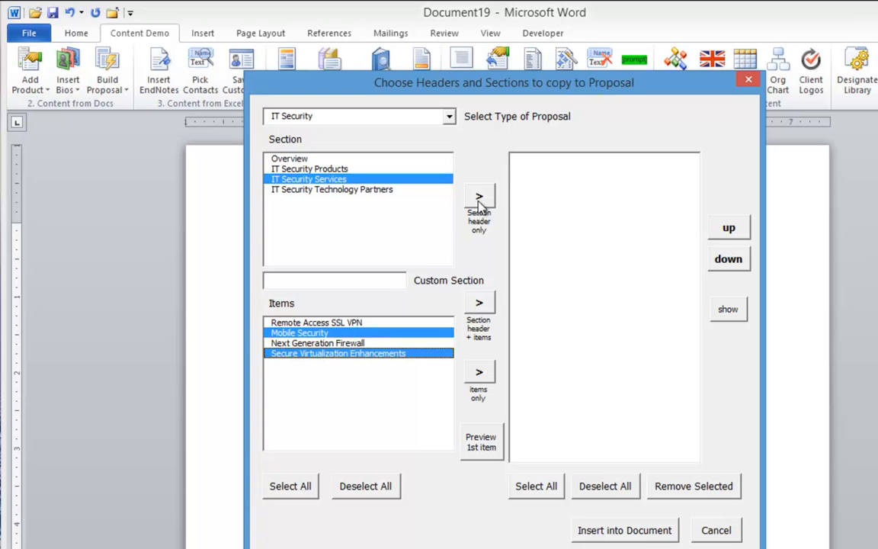
{"action": "left_click", "coordinate": [481, 303]}
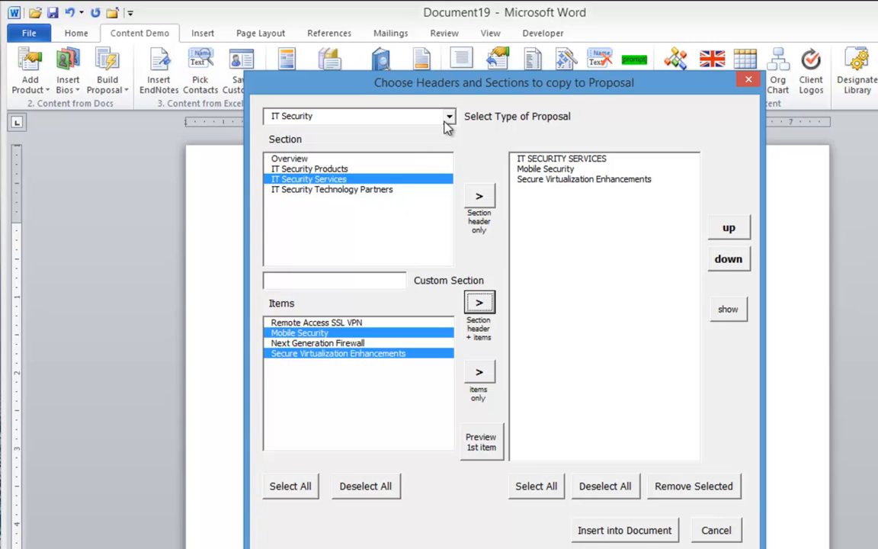
Add SmartPoint Service Descriptions with Configuration Management (previewed) and Software Release Management
{"action": "left_click", "coordinate": [417, 116]}
{"action": "left_click", "coordinate": [324, 145]}
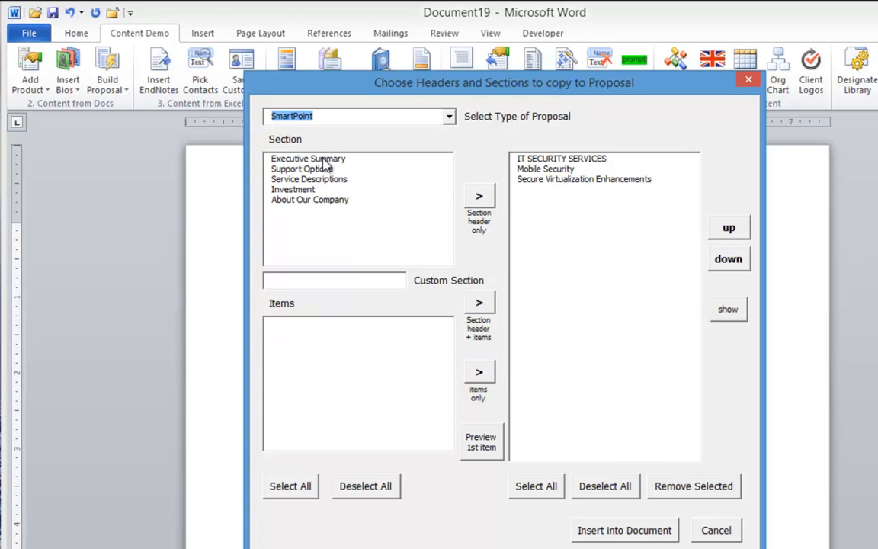
{"action": "left_click", "coordinate": [296, 178]}
{"action": "left_click", "coordinate": [343, 364]}
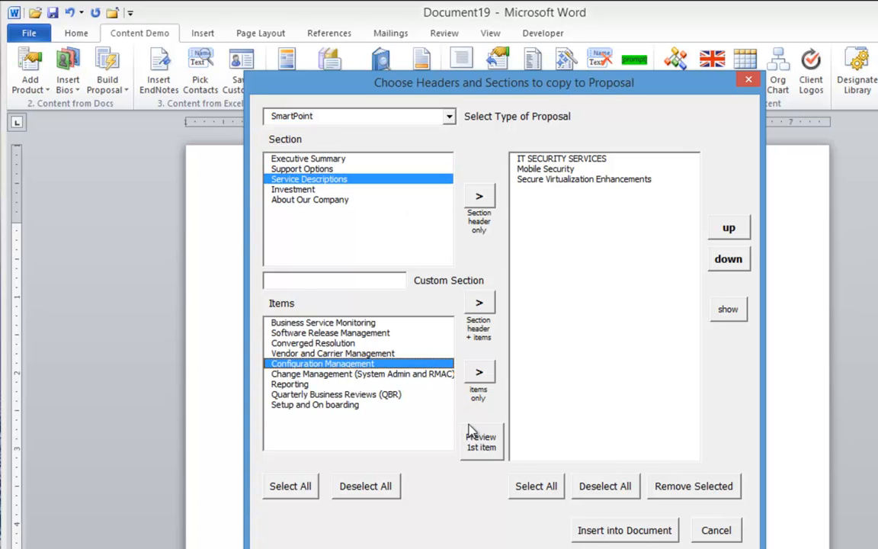
{"action": "left_click", "coordinate": [502, 445]}
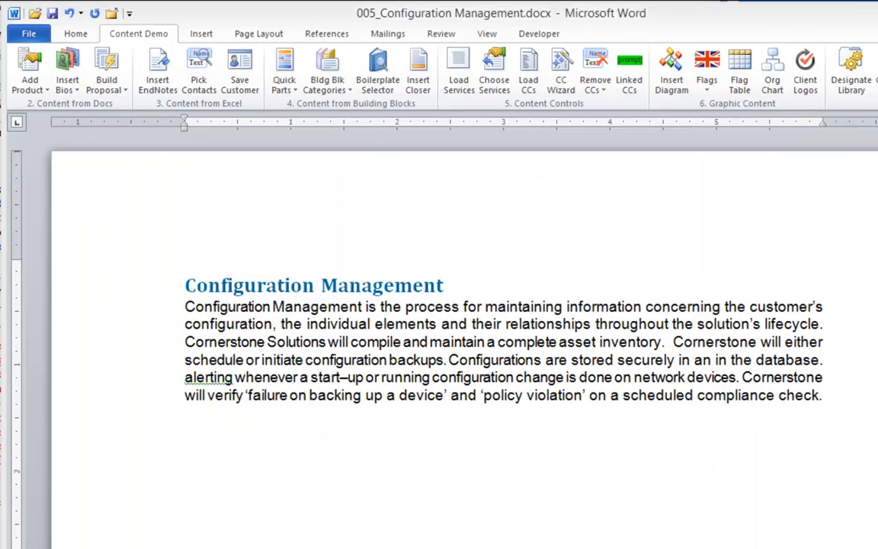
{"action": "key", "text": "ctrl+w"}
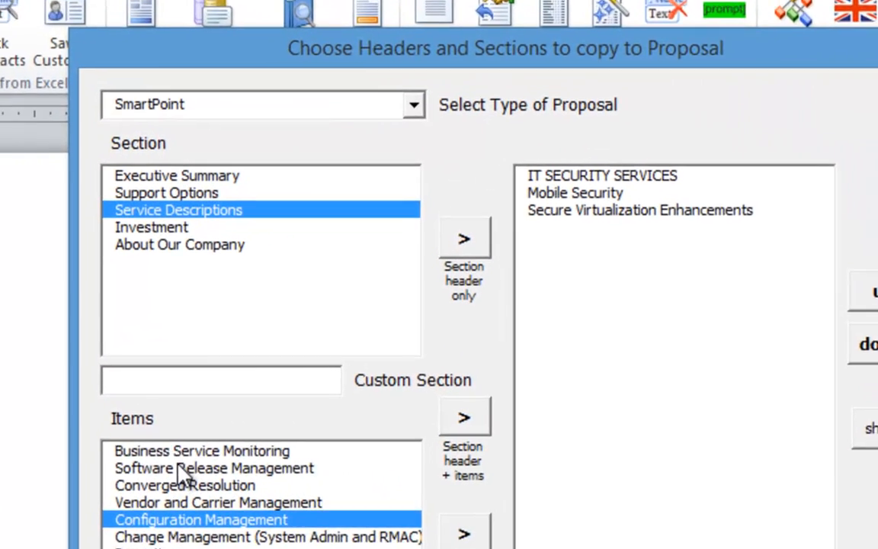
{"action": "left_click", "coordinate": [184, 468]}
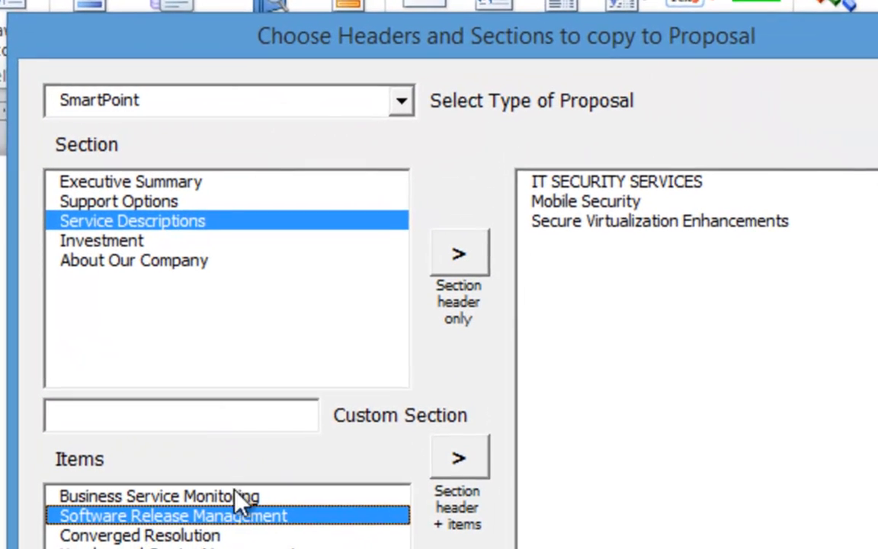
{"action": "left_click", "coordinate": [464, 419]}
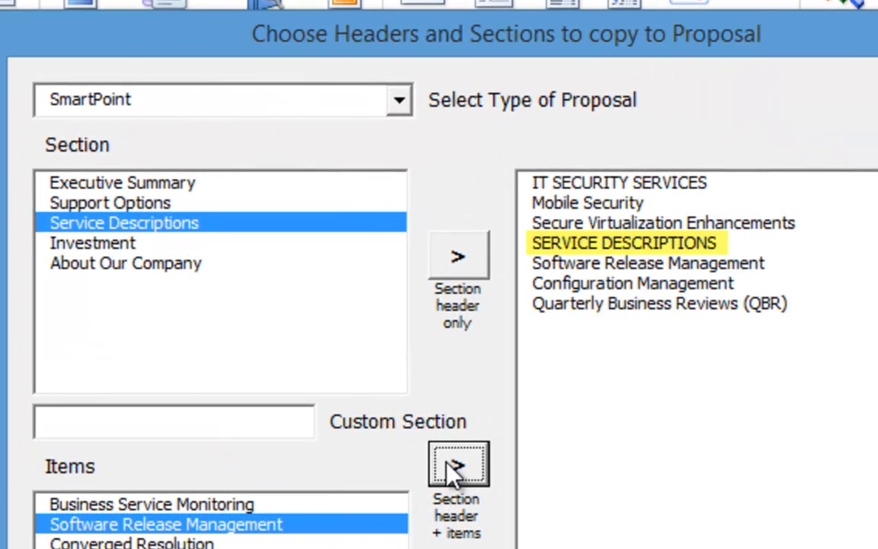
Add the Support Options header and its Support Options item to the proposal
{"action": "left_click", "coordinate": [97, 242]}
{"action": "left_click", "coordinate": [118, 183]}
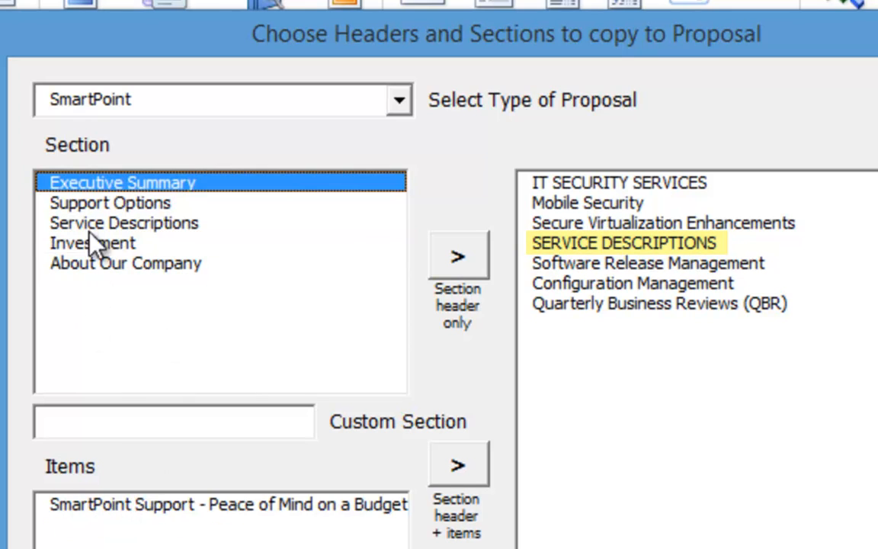
{"action": "left_click", "coordinate": [103, 203]}
{"action": "left_click", "coordinate": [99, 524]}
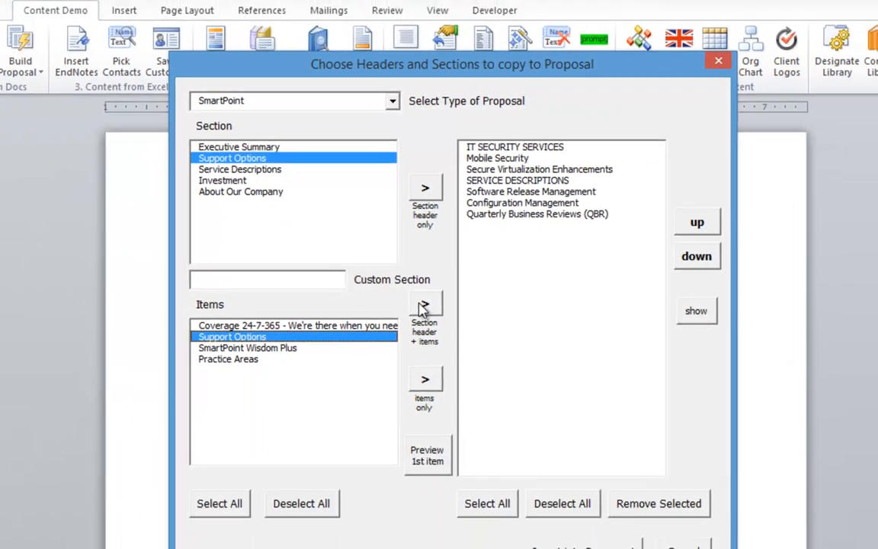
{"action": "left_click", "coordinate": [421, 304]}
Move Support Options above Service Descriptions and insert the assembled proposal into the document
{"action": "left_click", "coordinate": [510, 235]}
{"action": "left_click", "coordinate": [500, 224]}
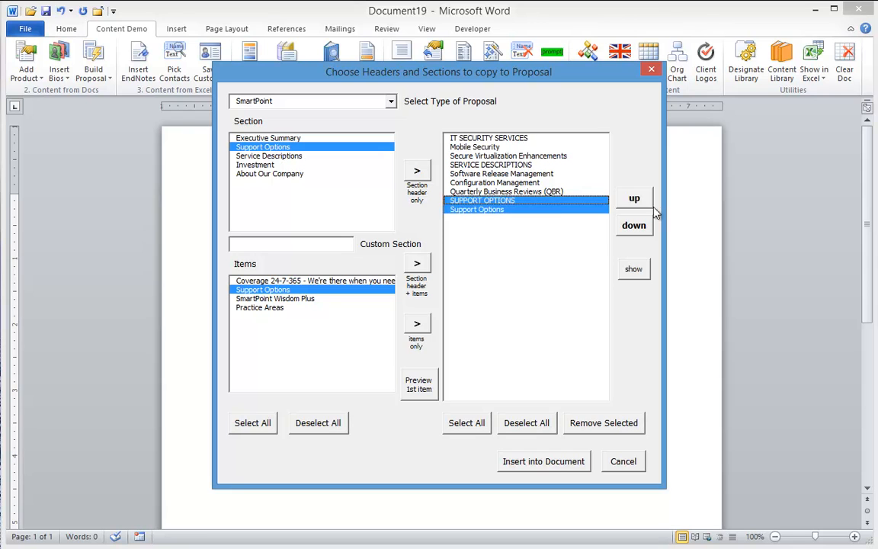
{"action": "left_click", "coordinate": [633, 199]}
{"action": "left_click", "coordinate": [633, 200]}
{"action": "left_click", "coordinate": [634, 200]}
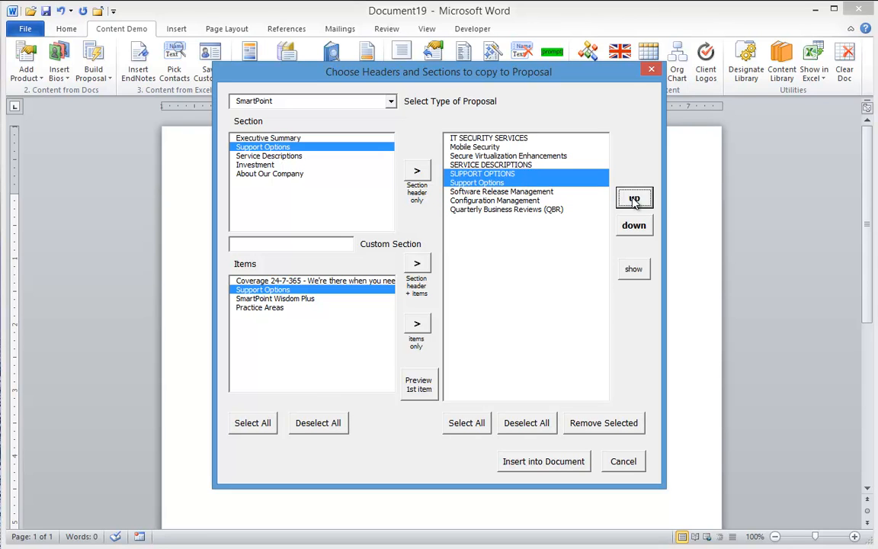
{"action": "left_click", "coordinate": [634, 199]}
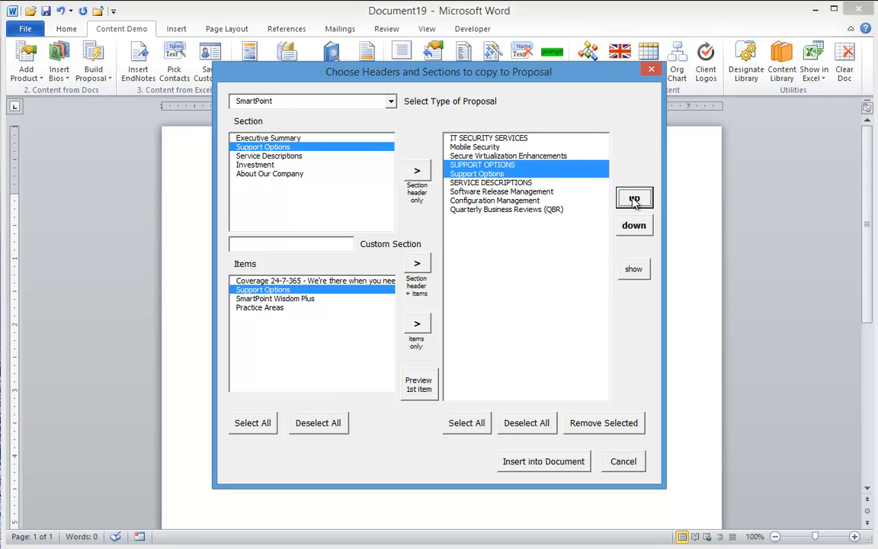
{"action": "left_click", "coordinate": [542, 463]}
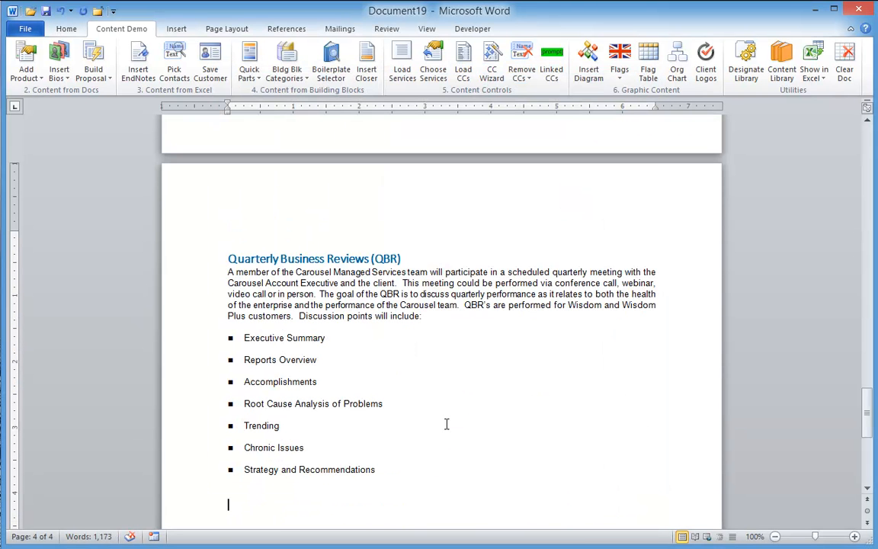
Scroll back up through the proposal to the IT Security Services and Mobile Security page
{"action": "scroll", "coordinate": [447, 424], "scroll_direction": "up", "scroll_amount": 5}
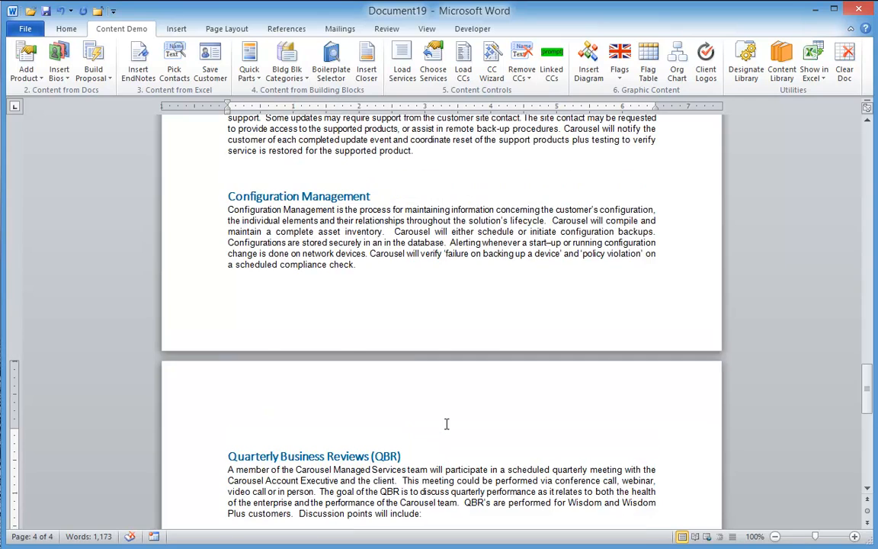
{"action": "scroll", "coordinate": [447, 424], "scroll_direction": "up", "scroll_amount": 5}
{"action": "scroll", "coordinate": [447, 425], "scroll_direction": "up", "scroll_amount": 6}
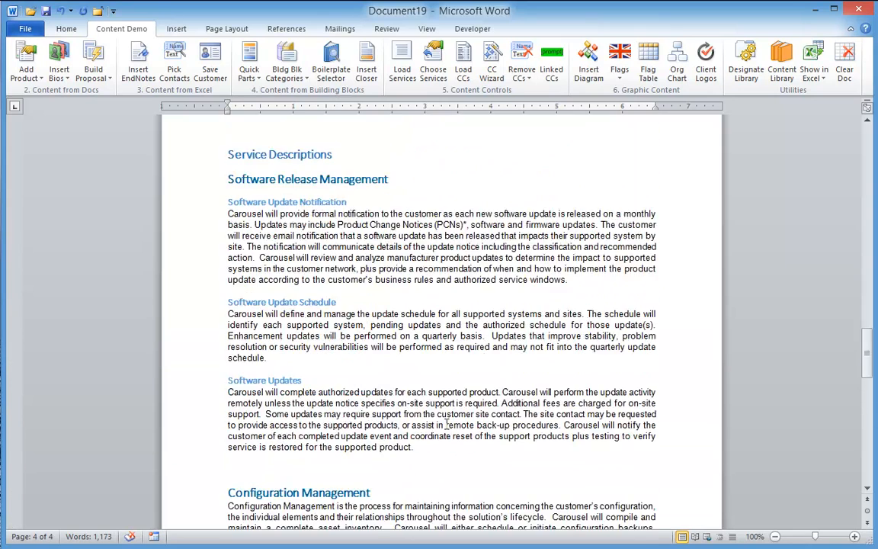
{"action": "scroll", "coordinate": [447, 424], "scroll_direction": "up", "scroll_amount": 6}
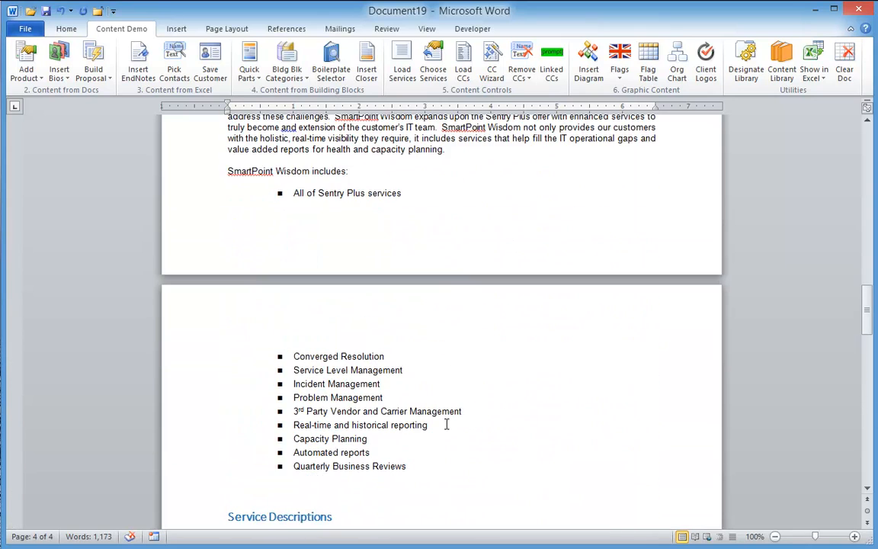
{"action": "scroll", "coordinate": [447, 423], "scroll_direction": "up", "scroll_amount": 5}
{"action": "scroll", "coordinate": [447, 424], "scroll_direction": "up", "scroll_amount": 7}
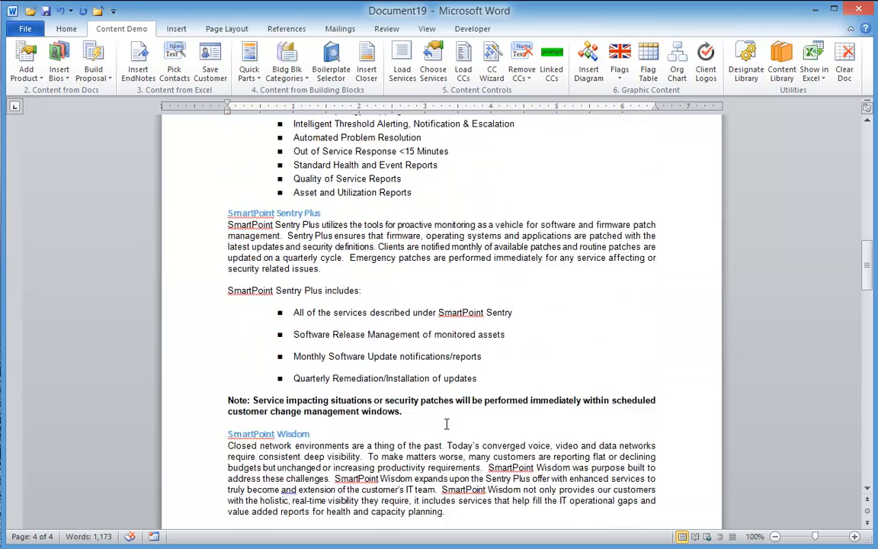
{"action": "scroll", "coordinate": [447, 424], "scroll_direction": "up", "scroll_amount": 11}
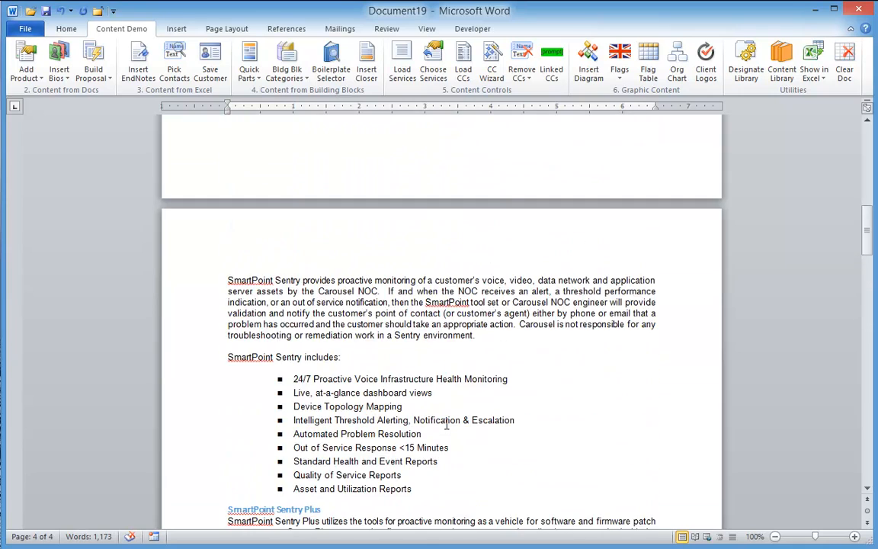
{"action": "scroll", "coordinate": [447, 426], "scroll_direction": "up", "scroll_amount": 6}
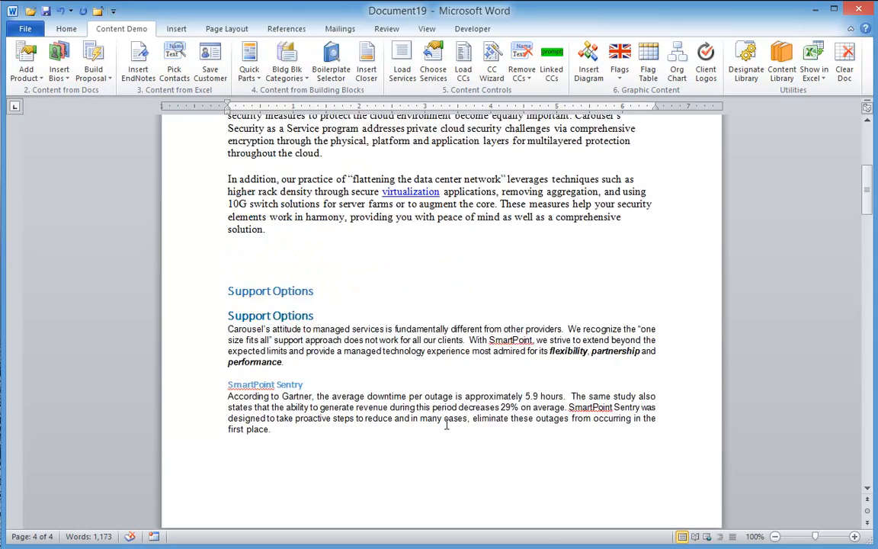
{"action": "scroll", "coordinate": [447, 424], "scroll_direction": "up", "scroll_amount": 5}
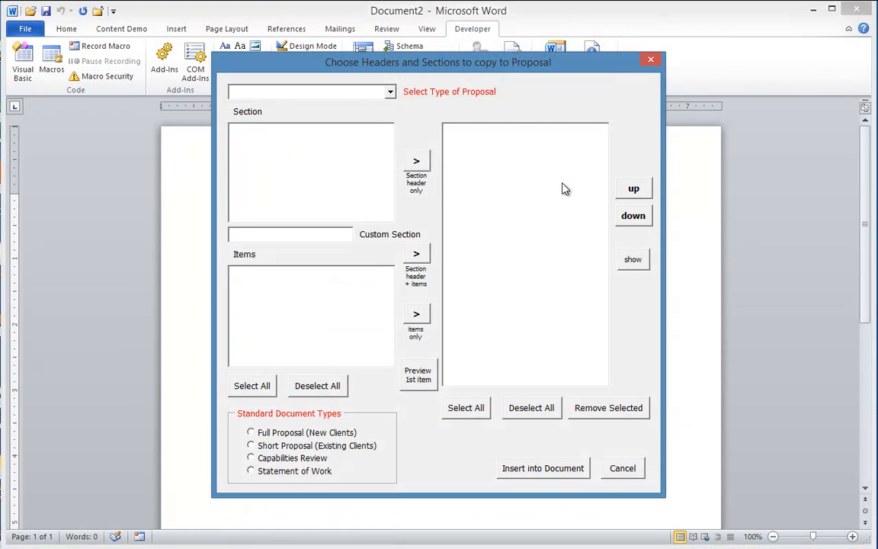
Choose IT Security and preview the full, short, Capabilities Review and Statement of Work section sets
{"action": "left_click", "coordinate": [390, 92]}
{"action": "left_click", "coordinate": [293, 107]}
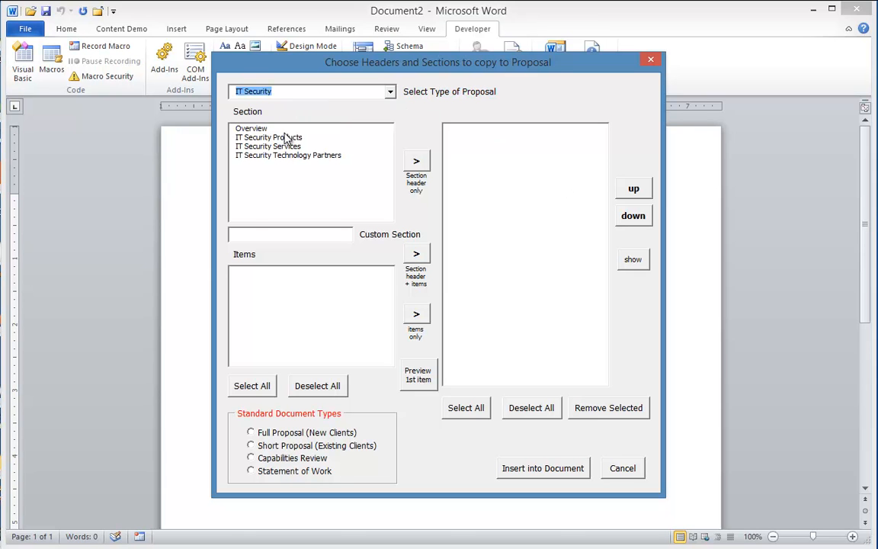
{"action": "left_click", "coordinate": [252, 433]}
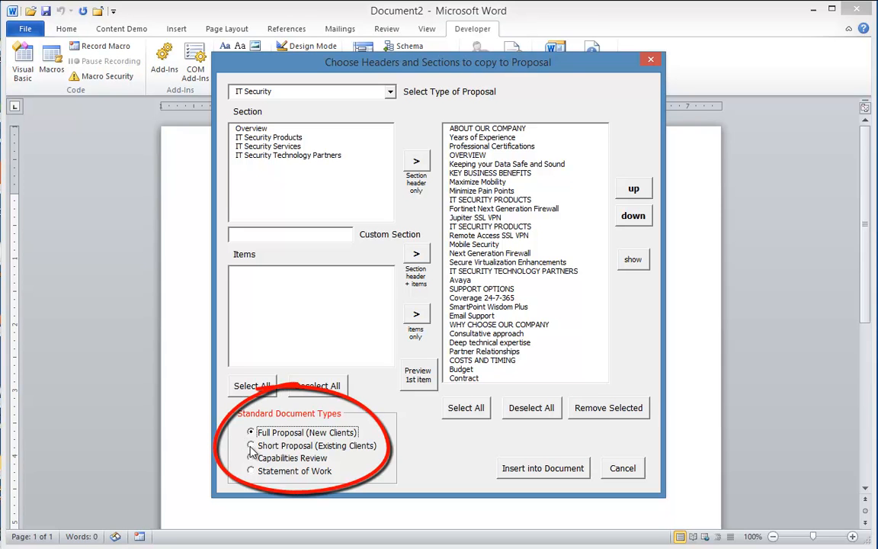
{"action": "left_click", "coordinate": [251, 446]}
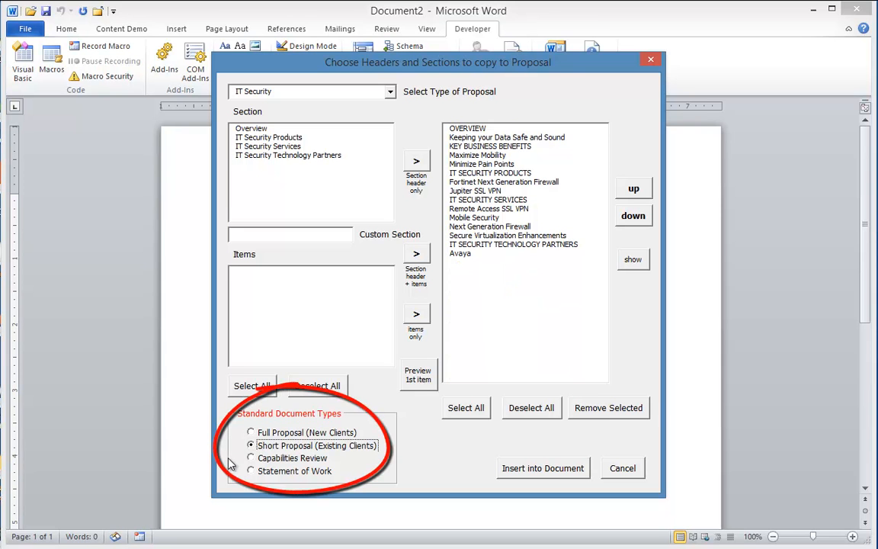
{"action": "left_click", "coordinate": [252, 458]}
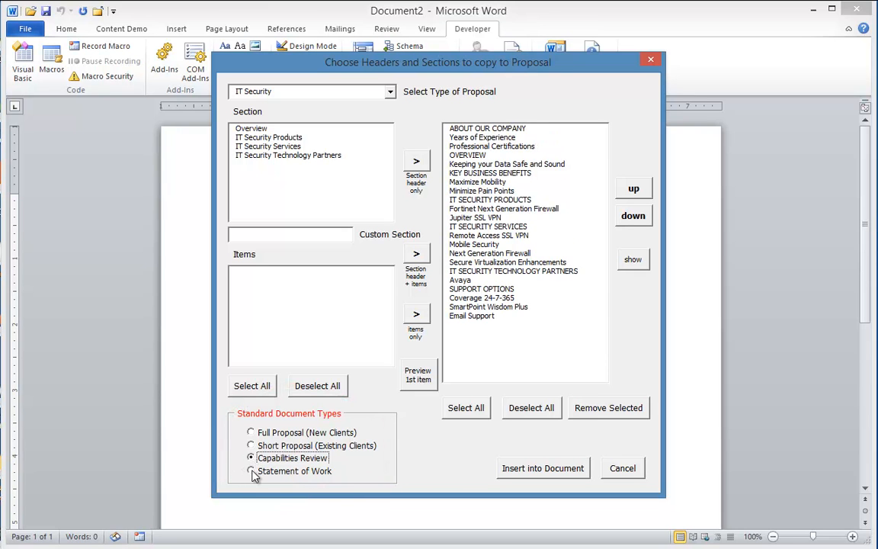
{"action": "left_click", "coordinate": [252, 472]}
{"action": "left_click_drag", "start_coordinate": [475, 172], "coordinate": [480, 186]}
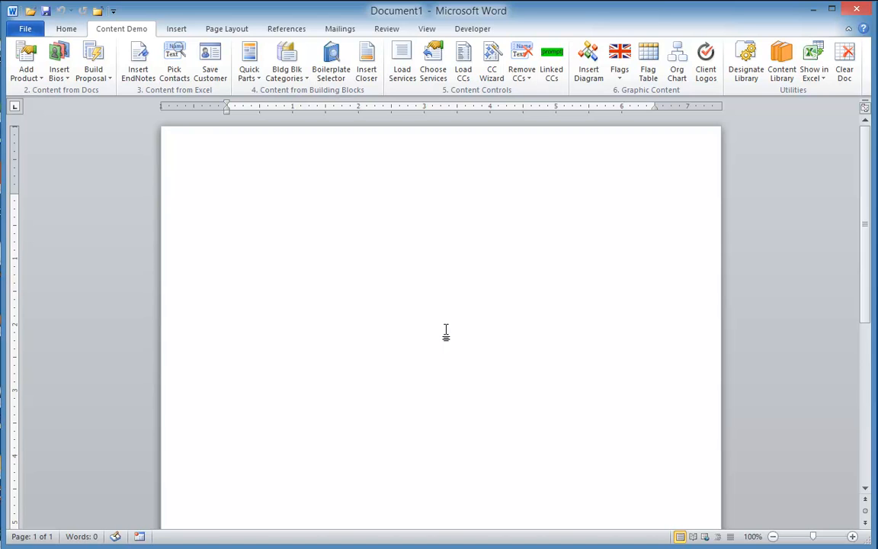
{"action": "left_click", "coordinate": [792, 84]}
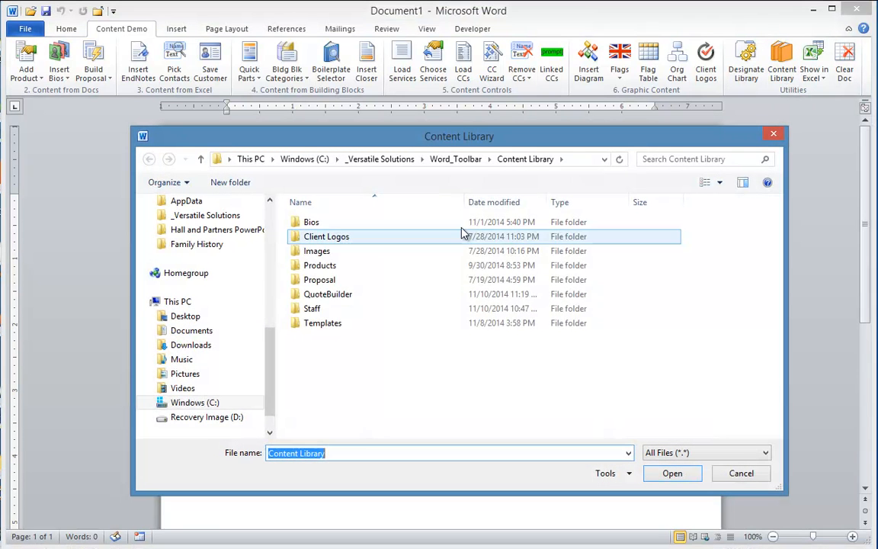
{"action": "double_click", "coordinate": [331, 281]}
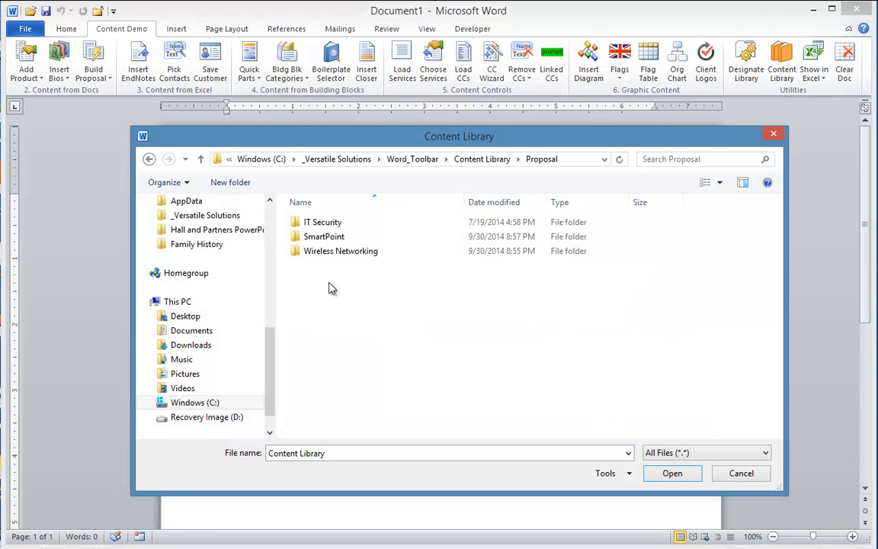
{"action": "double_click", "coordinate": [326, 238]}
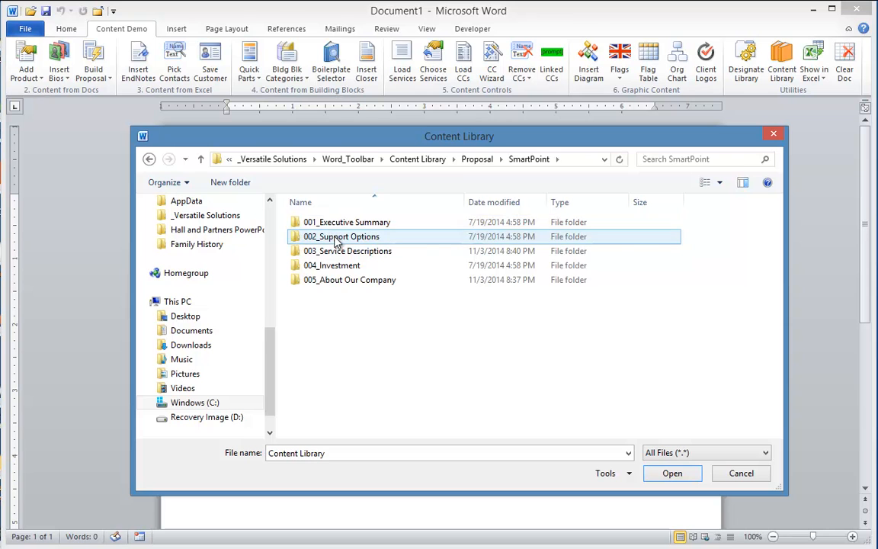
{"action": "double_click", "coordinate": [326, 238]}
{"action": "left_click", "coordinate": [149, 158]}
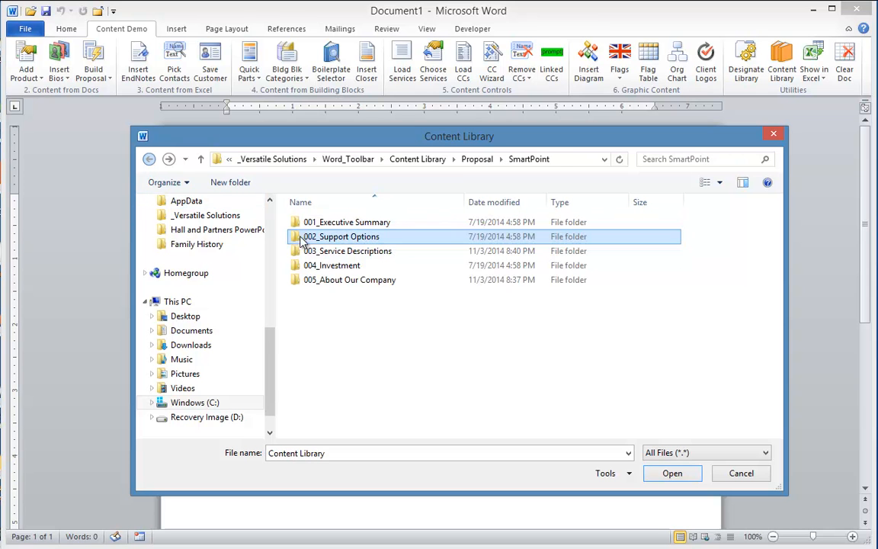
{"action": "left_click", "coordinate": [341, 256]}
{"action": "double_click", "coordinate": [341, 256]}
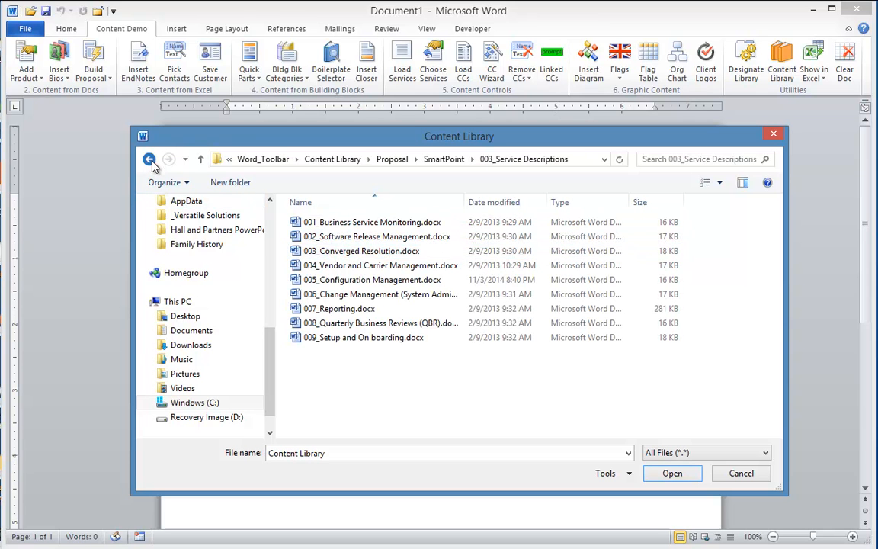
{"action": "left_click", "coordinate": [149, 158]}
{"action": "double_click", "coordinate": [332, 265]}
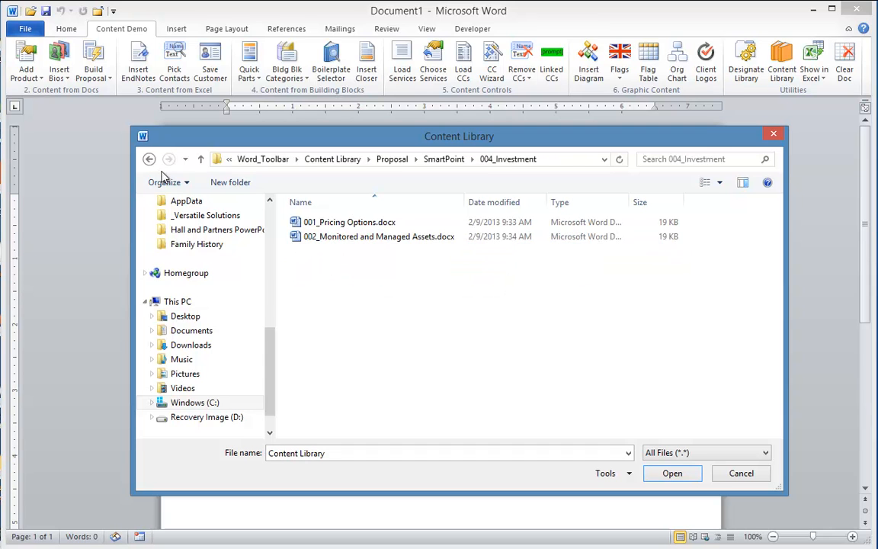
{"action": "left_click", "coordinate": [149, 158]}
{"action": "double_click", "coordinate": [324, 281]}
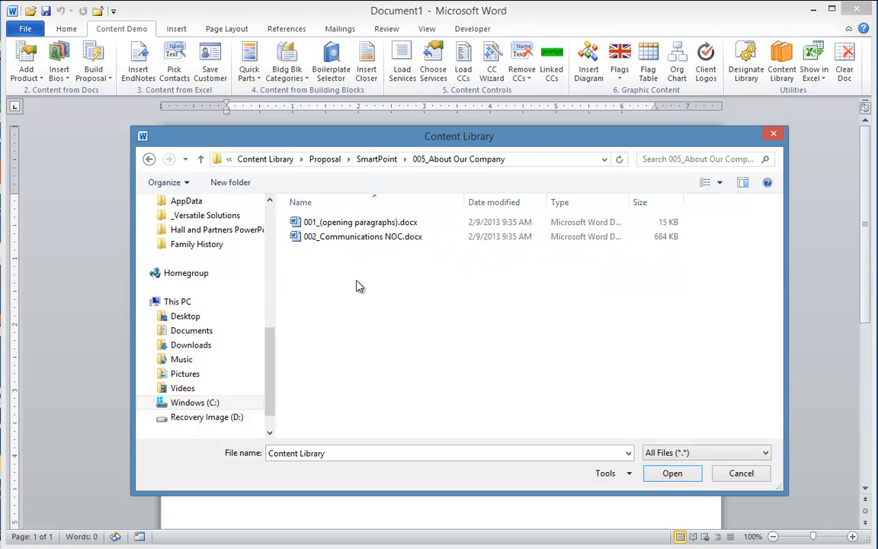
{"action": "left_click", "coordinate": [149, 160]}
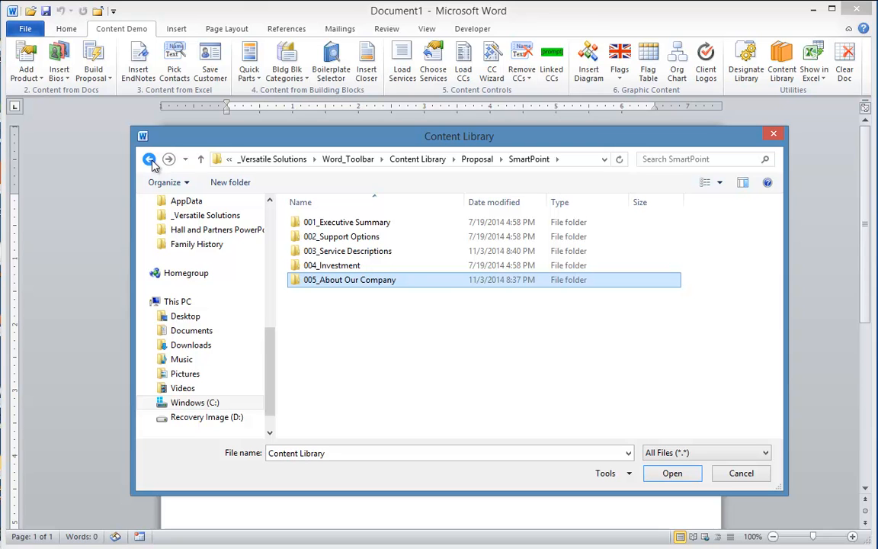
{"action": "left_click", "coordinate": [743, 474]}
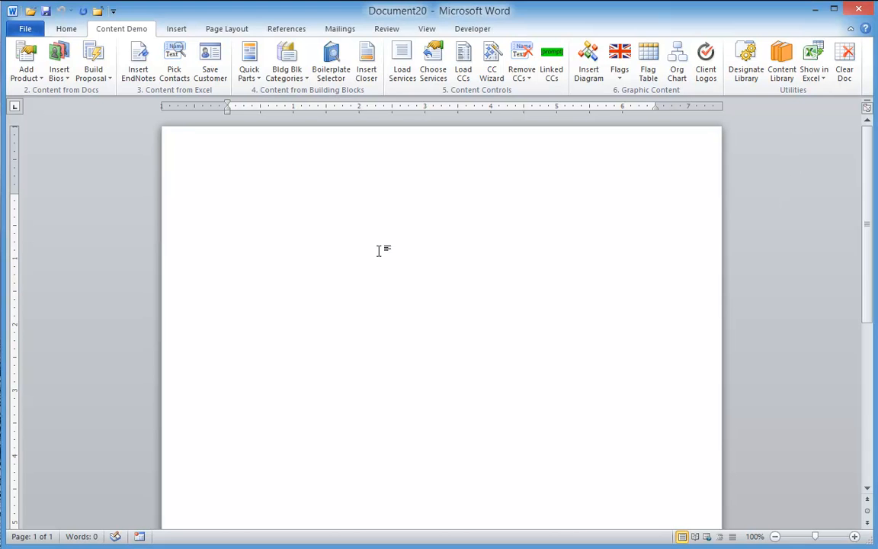
Browse the Bios library and create a new blank Word bio file named after the staff member
{"action": "left_click", "coordinate": [60, 55]}
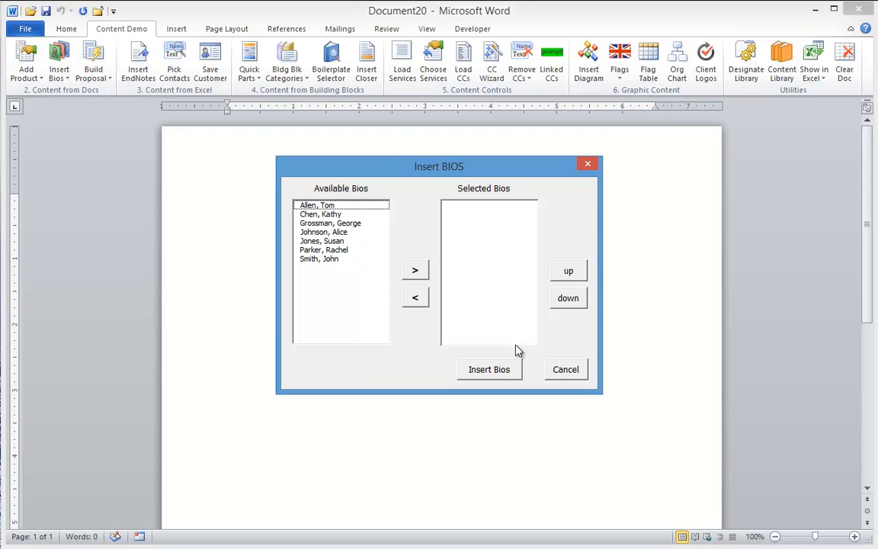
{"action": "left_click", "coordinate": [566, 373]}
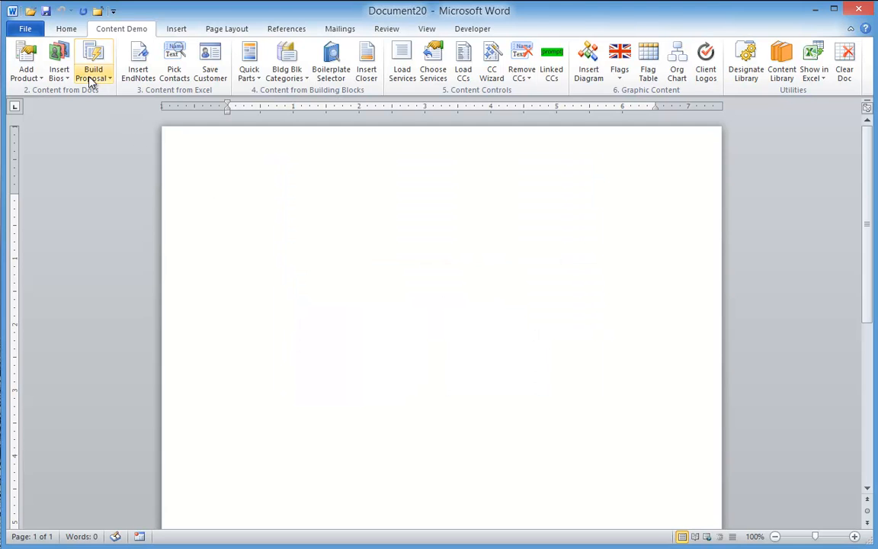
{"action": "left_click", "coordinate": [68, 80]}
{"action": "left_click", "coordinate": [73, 85]}
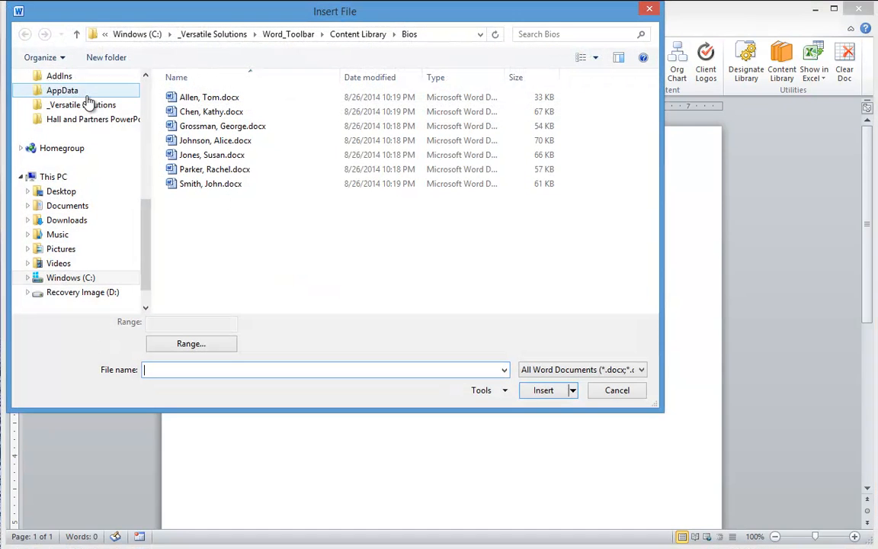
{"action": "right_click", "coordinate": [288, 238]}
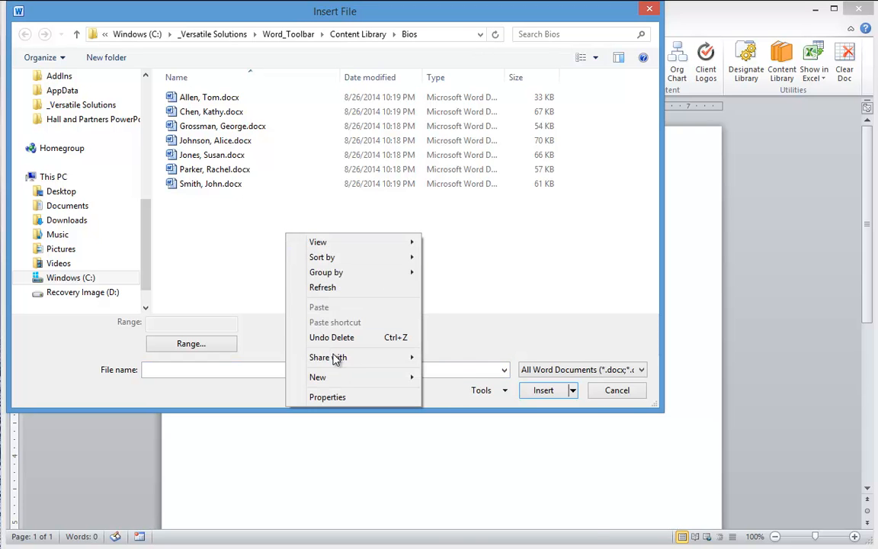
{"action": "mouse_move", "coordinate": [341, 379]}
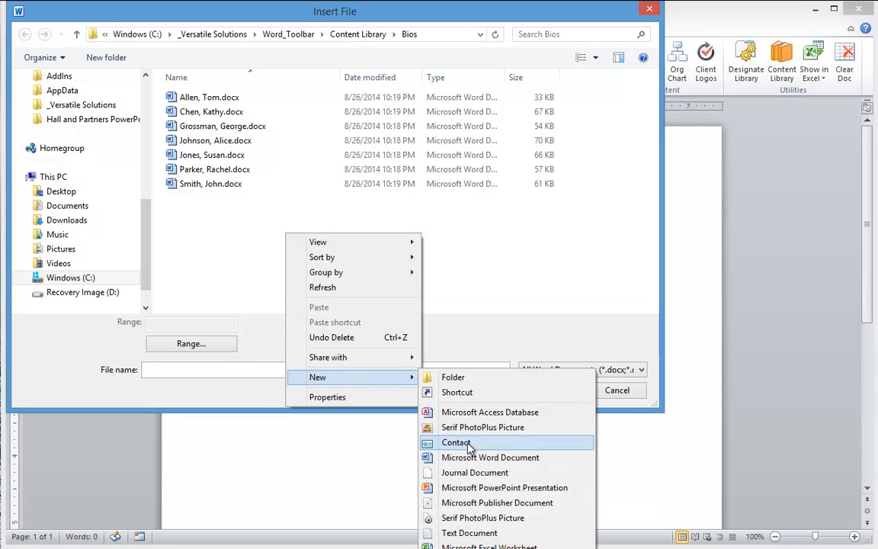
{"action": "left_click", "coordinate": [431, 457]}
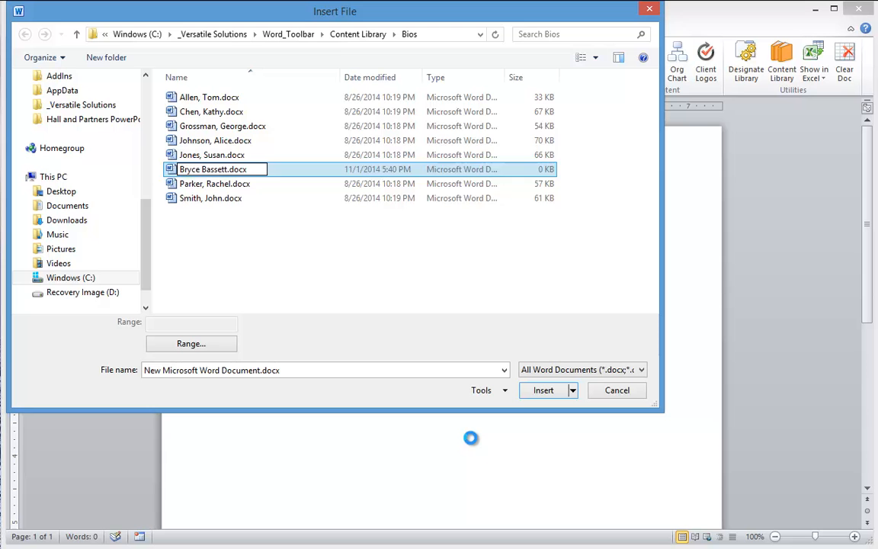
{"action": "key", "text": "Return"}
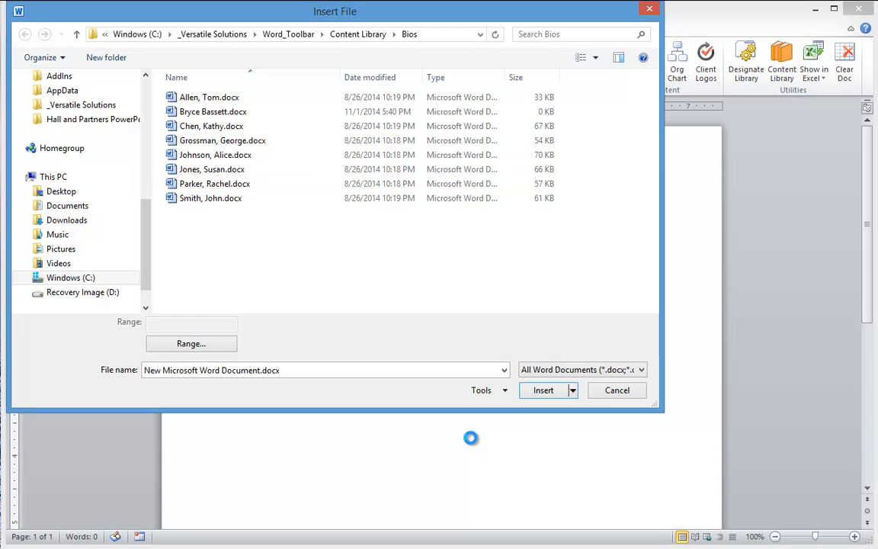
{"action": "left_click", "coordinate": [616, 390]}
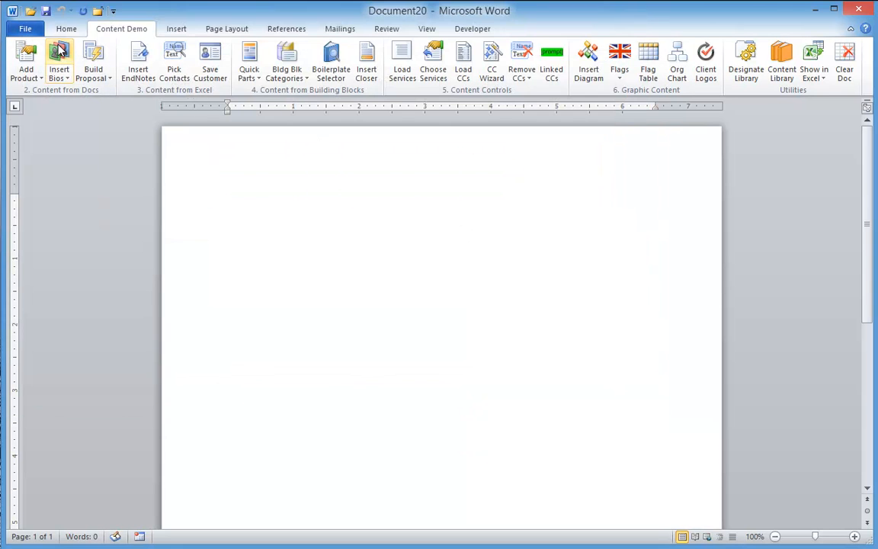
{"action": "left_click", "coordinate": [60, 52]}
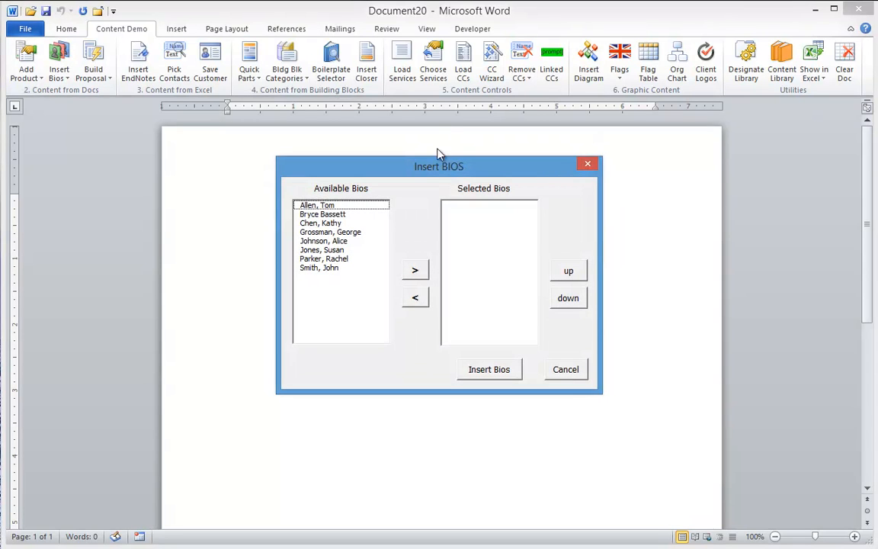
{"action": "left_click", "coordinate": [316, 216]}
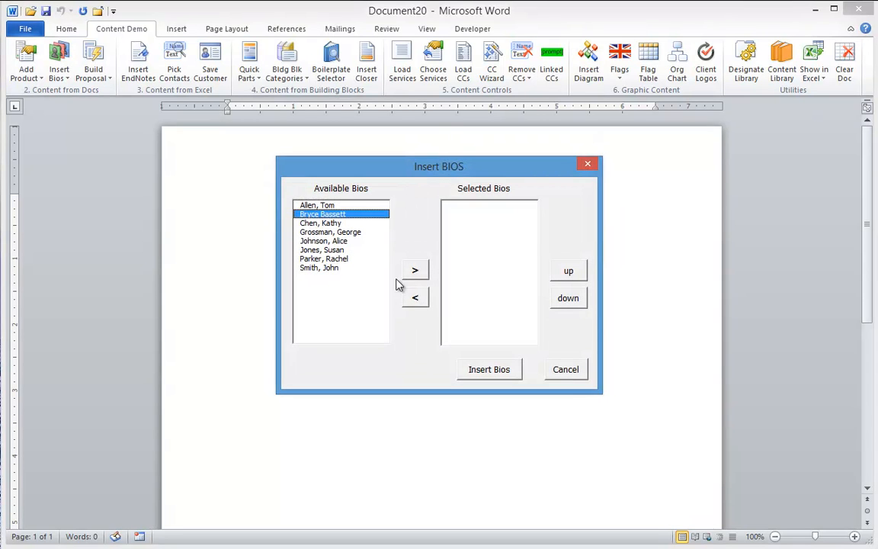
{"action": "left_click", "coordinate": [330, 232], "text": "ctrl"}
{"action": "left_click", "coordinate": [324, 260], "text": "ctrl"}
{"action": "left_click", "coordinate": [415, 271]}
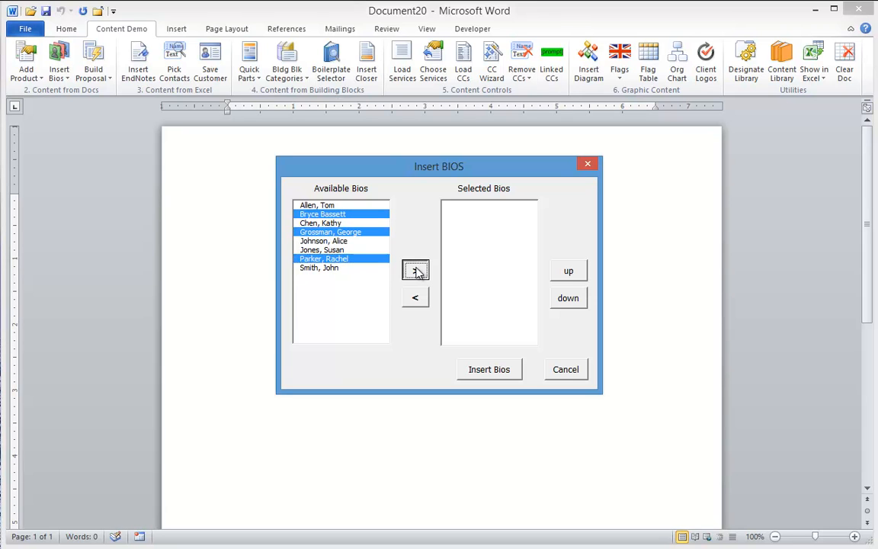
{"action": "left_click", "coordinate": [567, 372]}
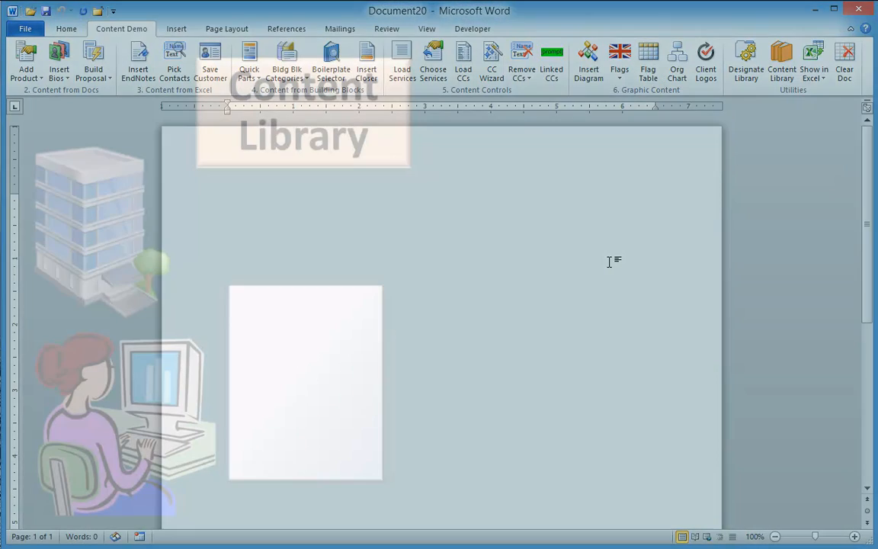